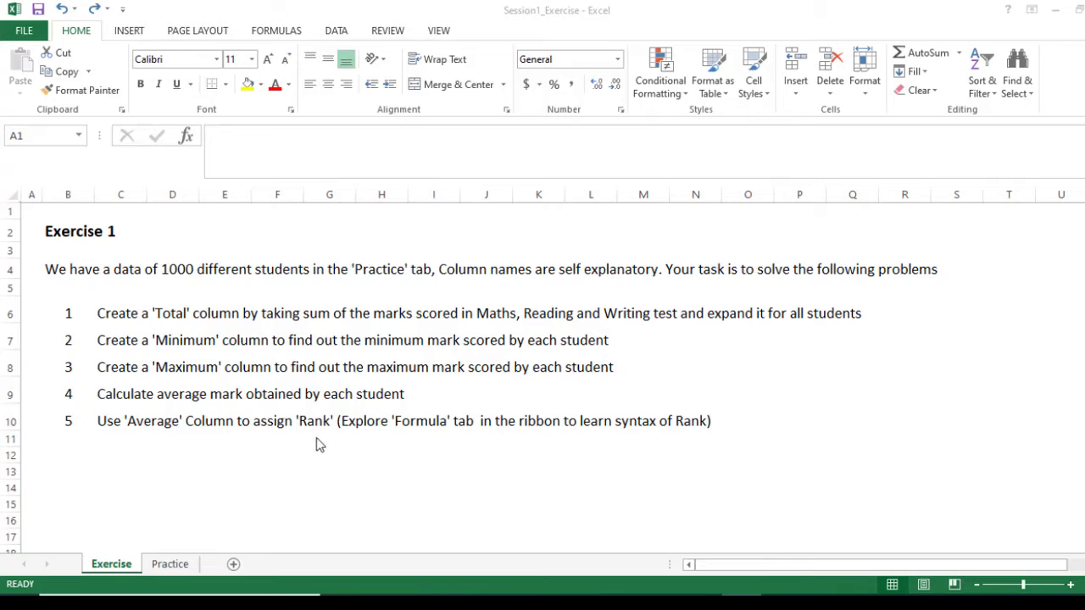
On the Practice sheet, enter =SUM(G4:I4) in J4 and fill it down the Total column to row 1003.
click(171, 568)
click(171, 566)
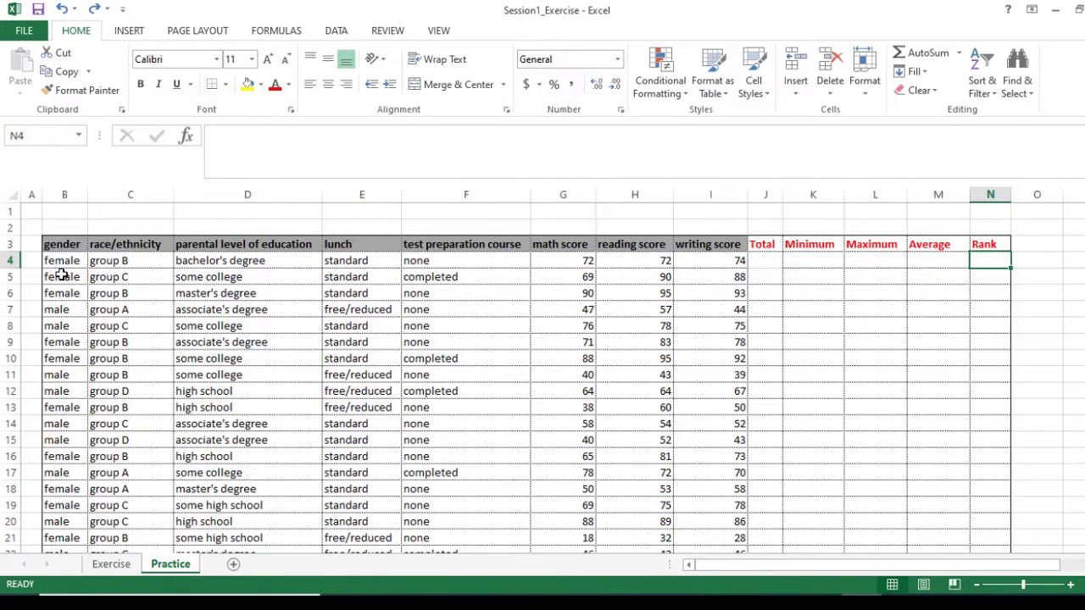
click(765, 261)
text(=su)
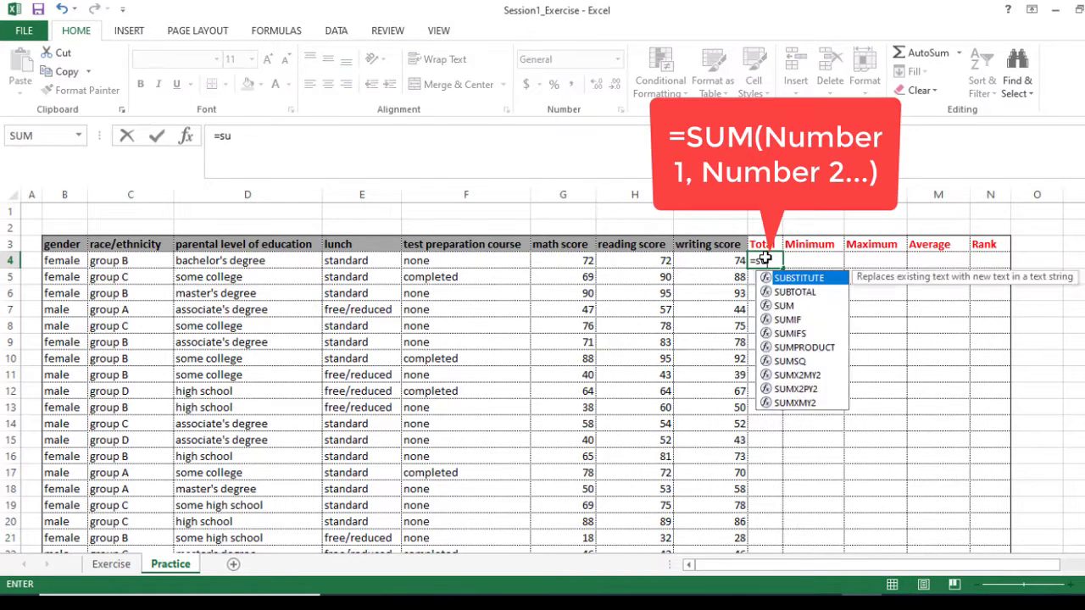
text(m)
double_click(780, 280)
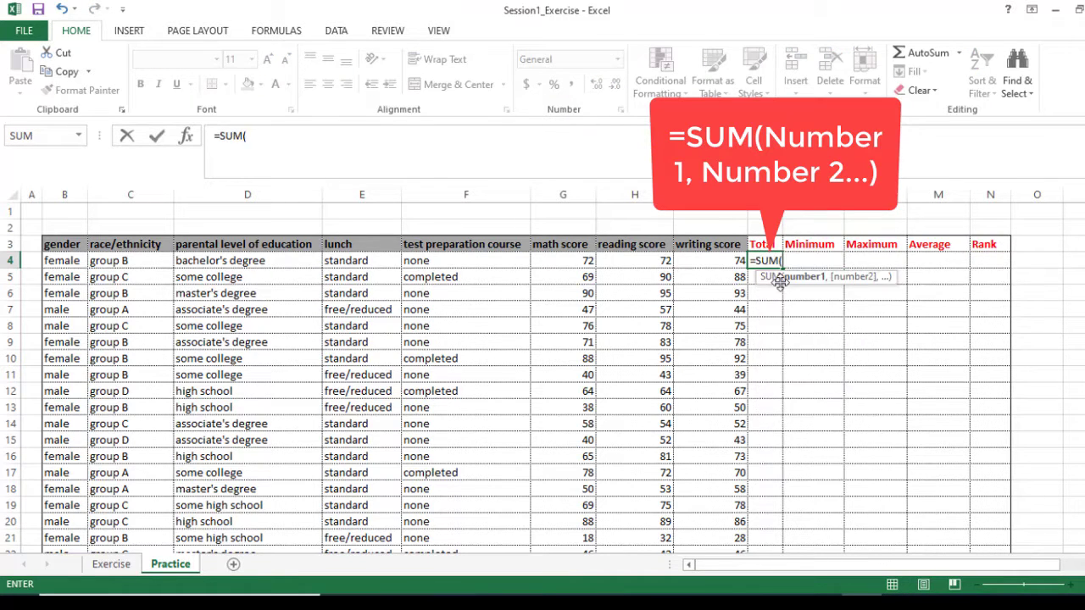
drag(568, 256, 688, 260)
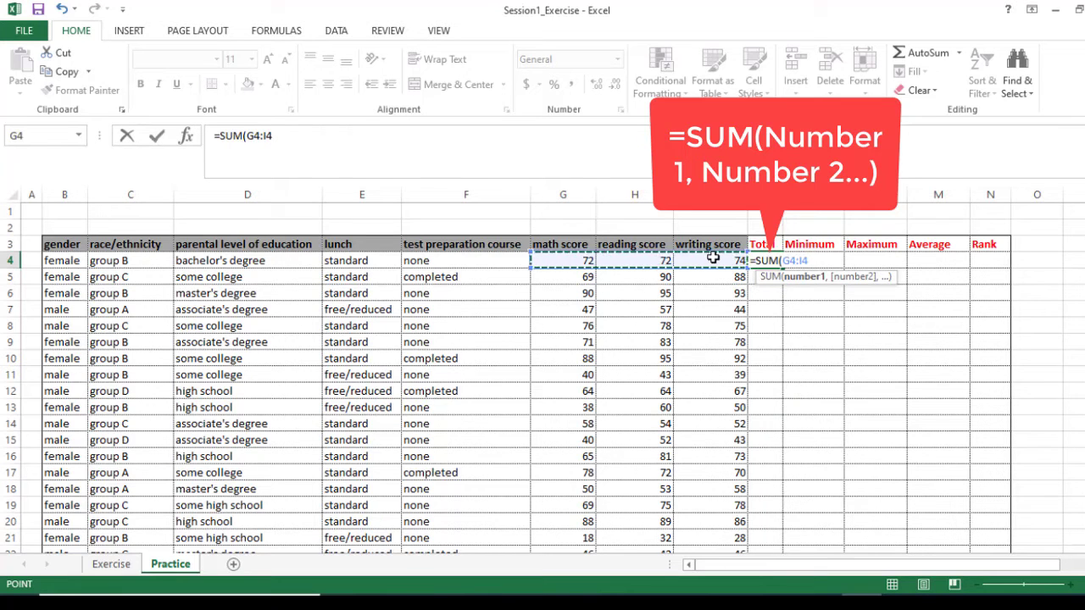
key(Return)
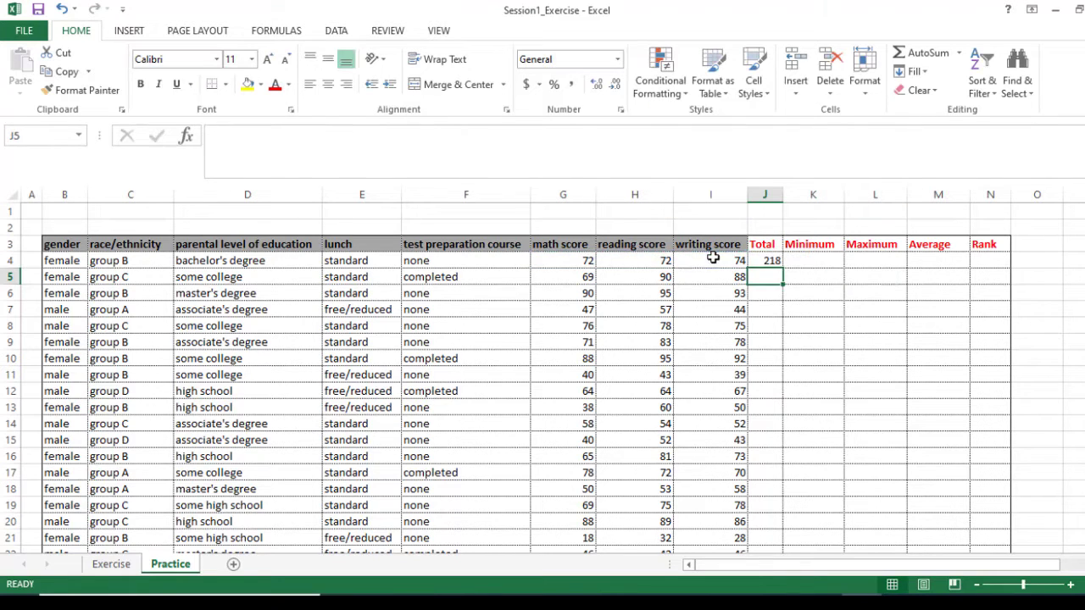
click(780, 261)
drag(782, 266, 780, 527)
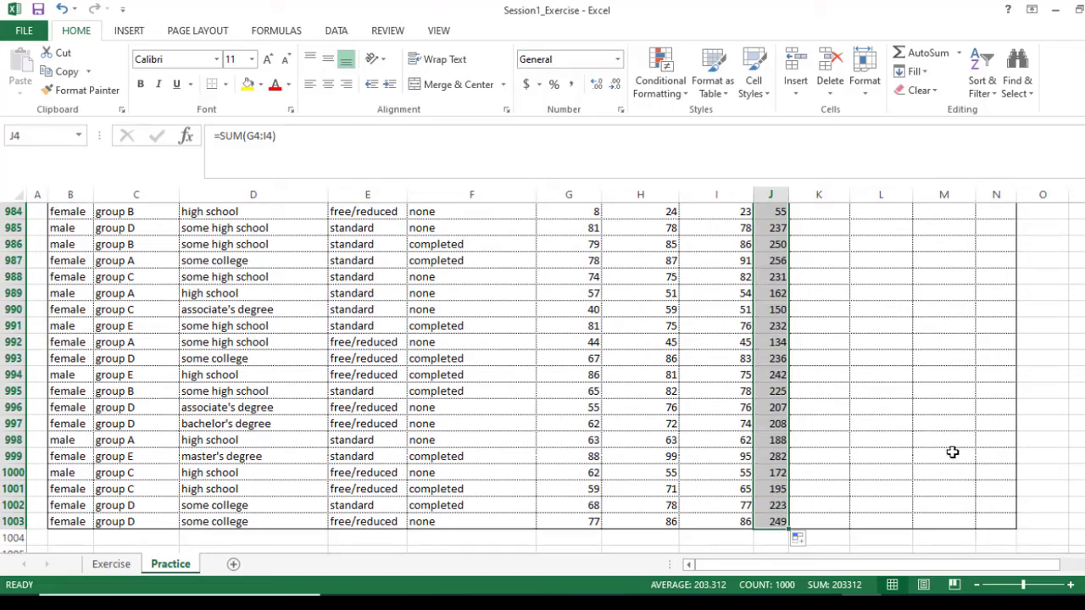
Enter =MIN(G4:I4) in K4 and fill it down the Minimum column to row 1003.
drag(1084, 538, 1084, 207)
click(822, 256)
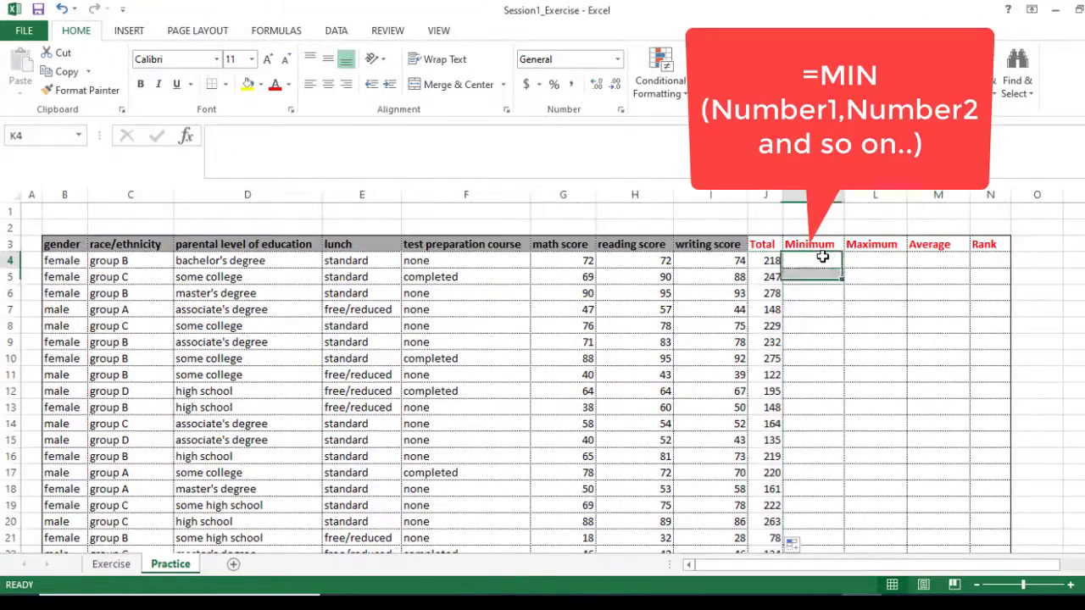
text(=min)
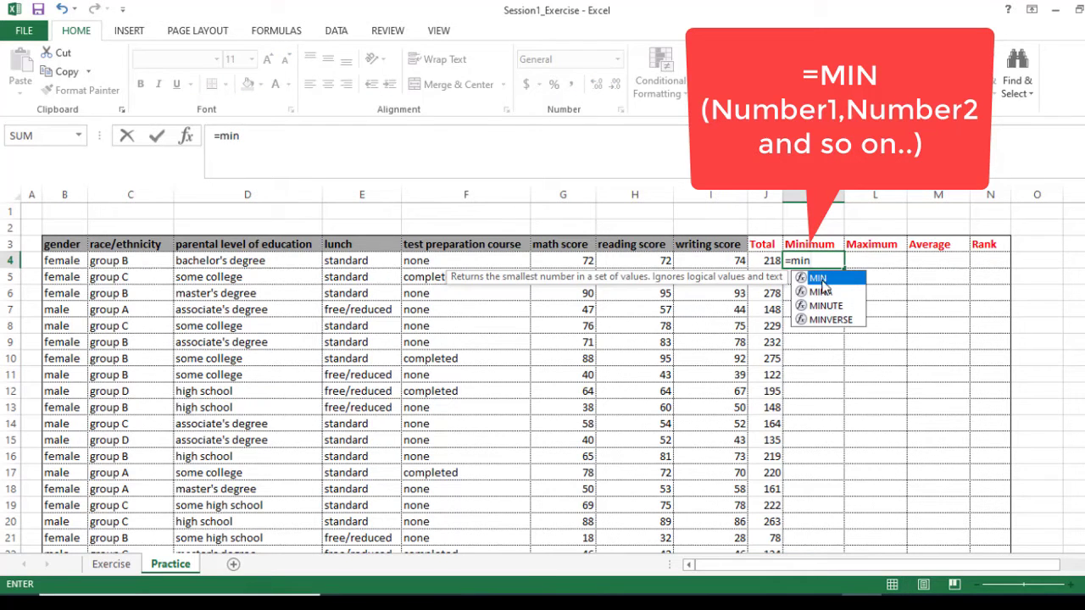
key(Tab)
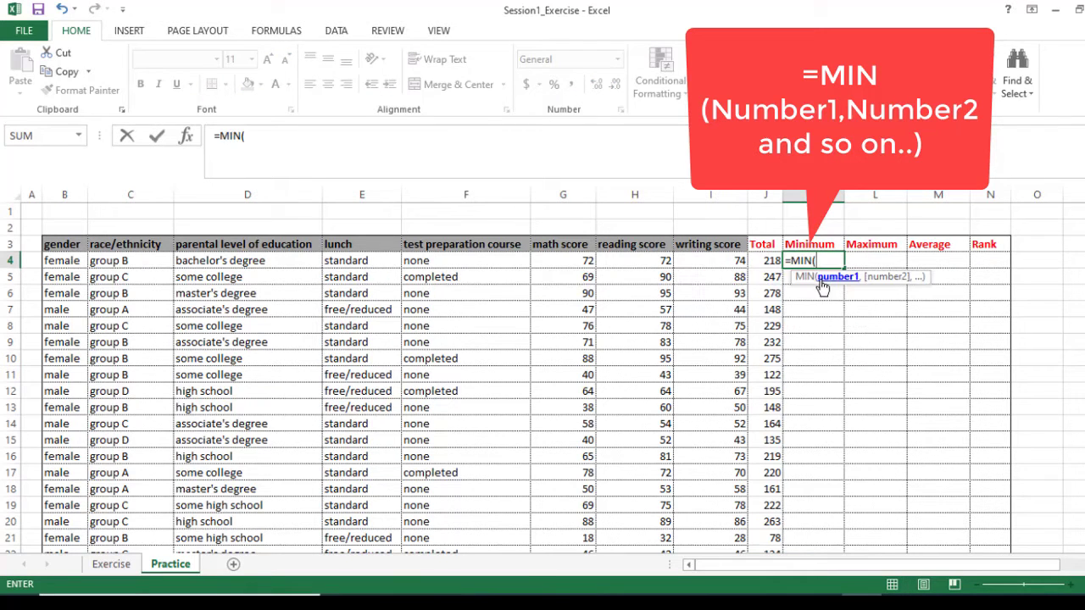
drag(584, 261, 697, 263)
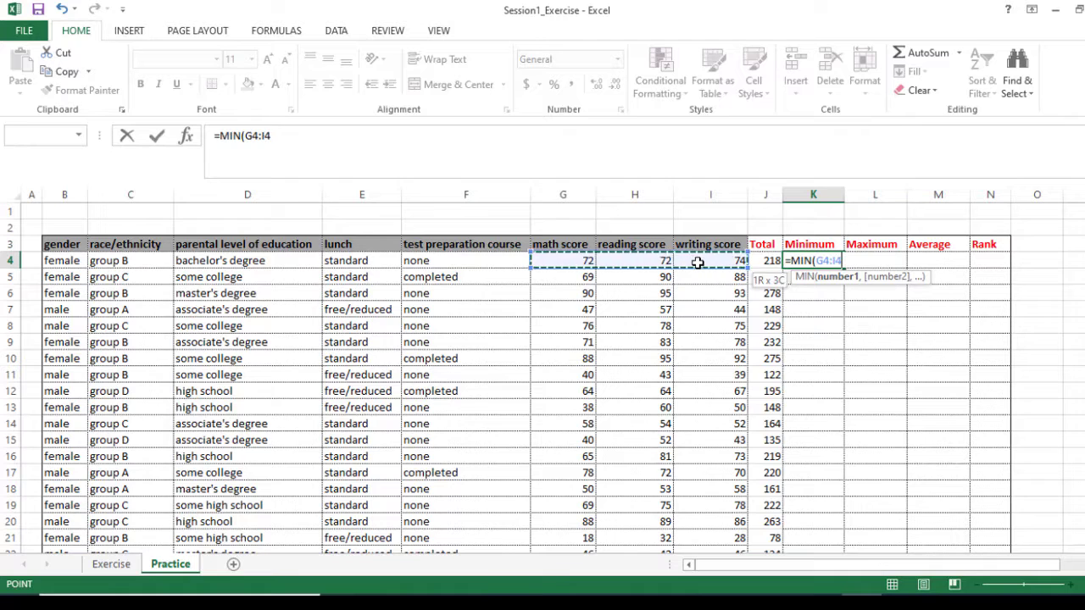
text())
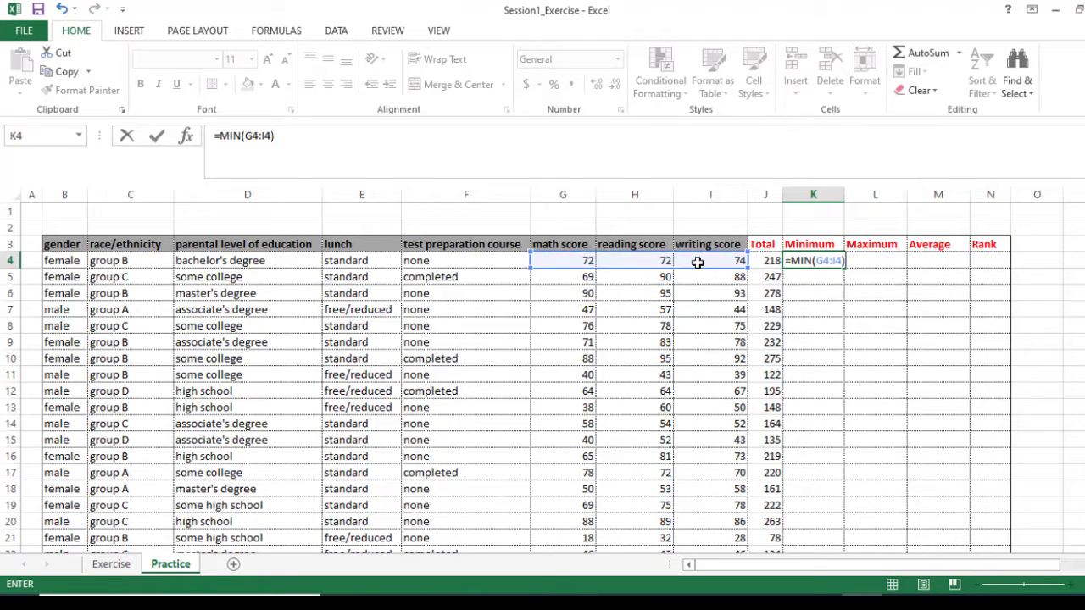
key(Return)
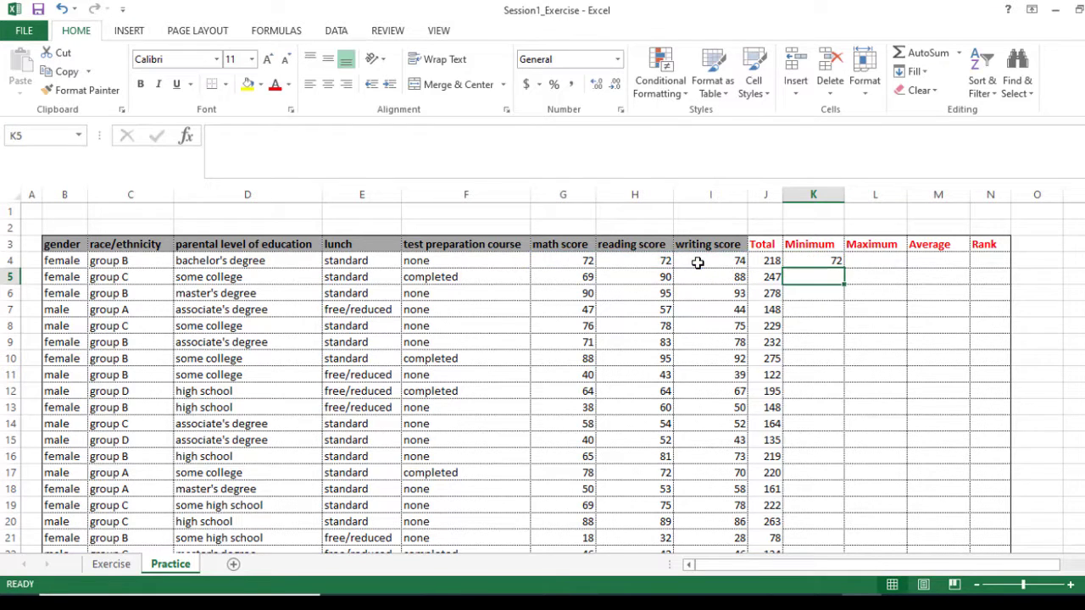
click(808, 261)
drag(843, 269, 841, 519)
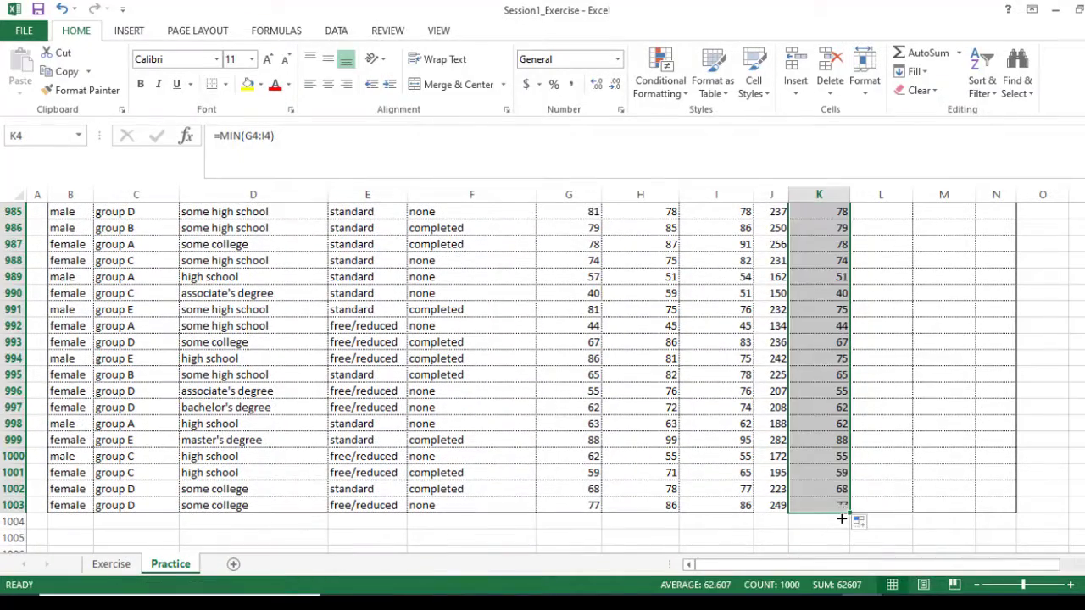
Enter =MAX(G4:I4) in L4 and fill it down the Maximum column to row 1003.
drag(1084, 532, 1073, 195)
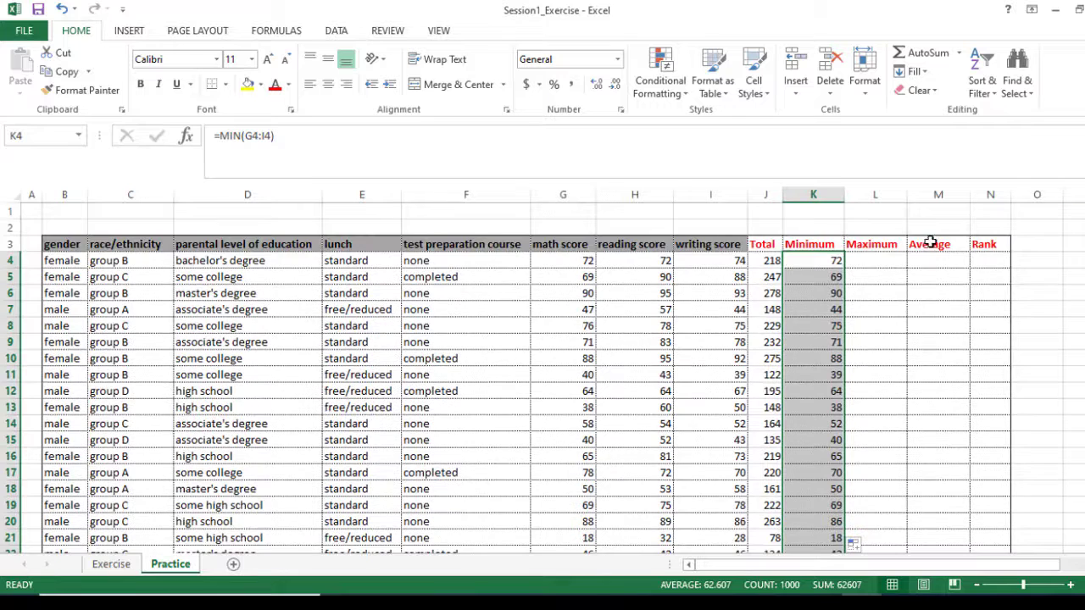
click(882, 262)
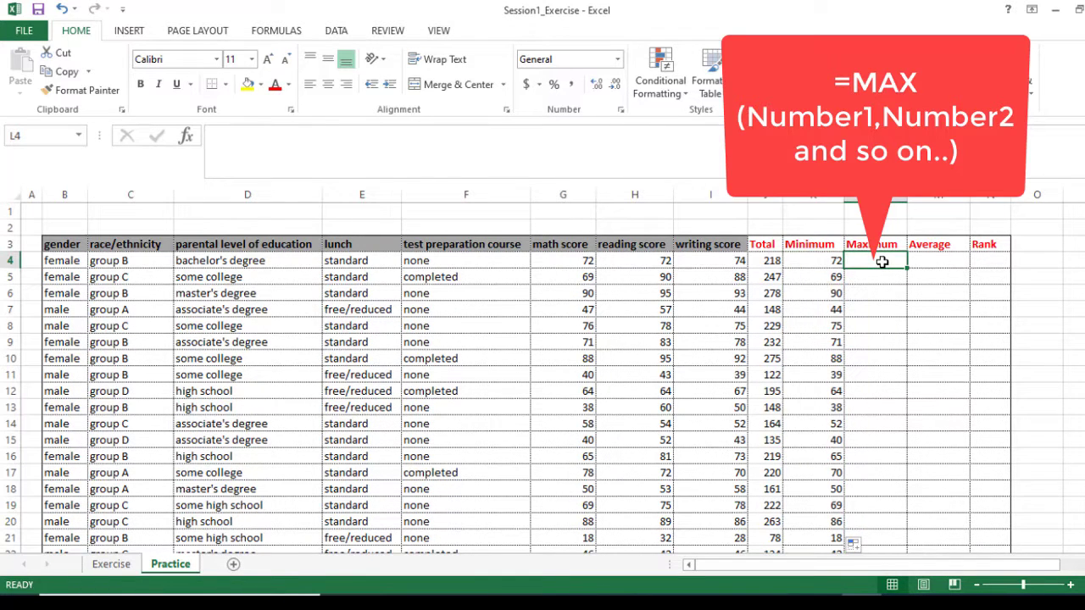
text(=max)
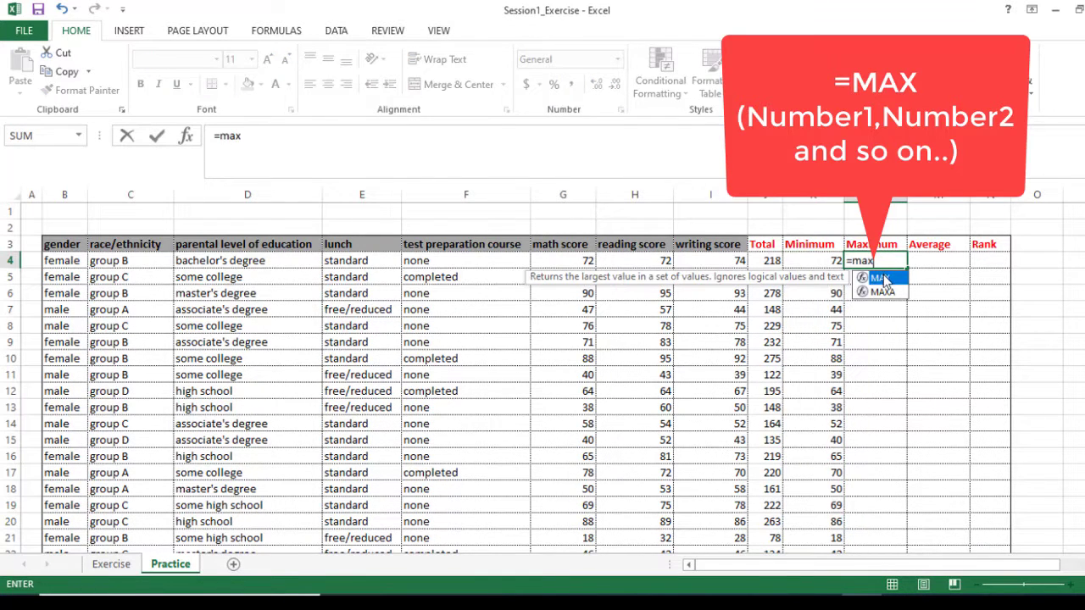
double_click(882, 278)
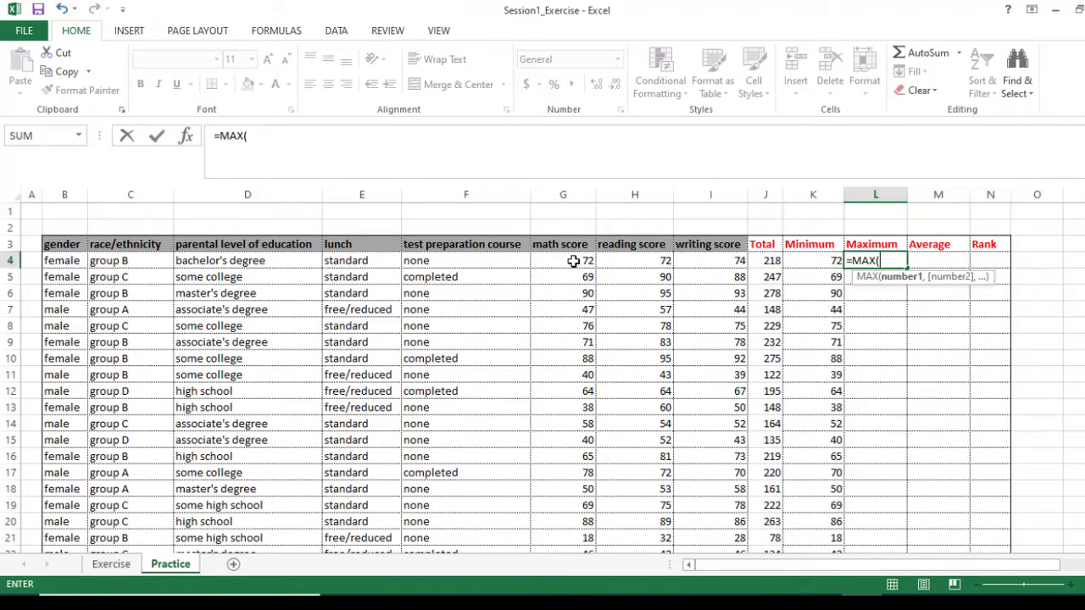
drag(574, 262, 705, 262)
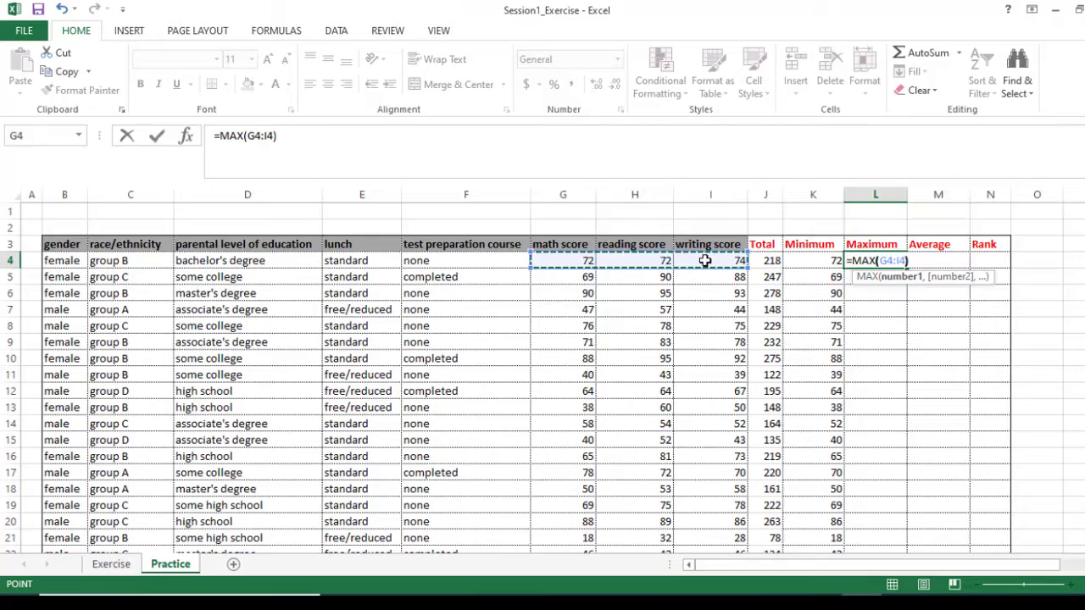
key(Return)
click(899, 262)
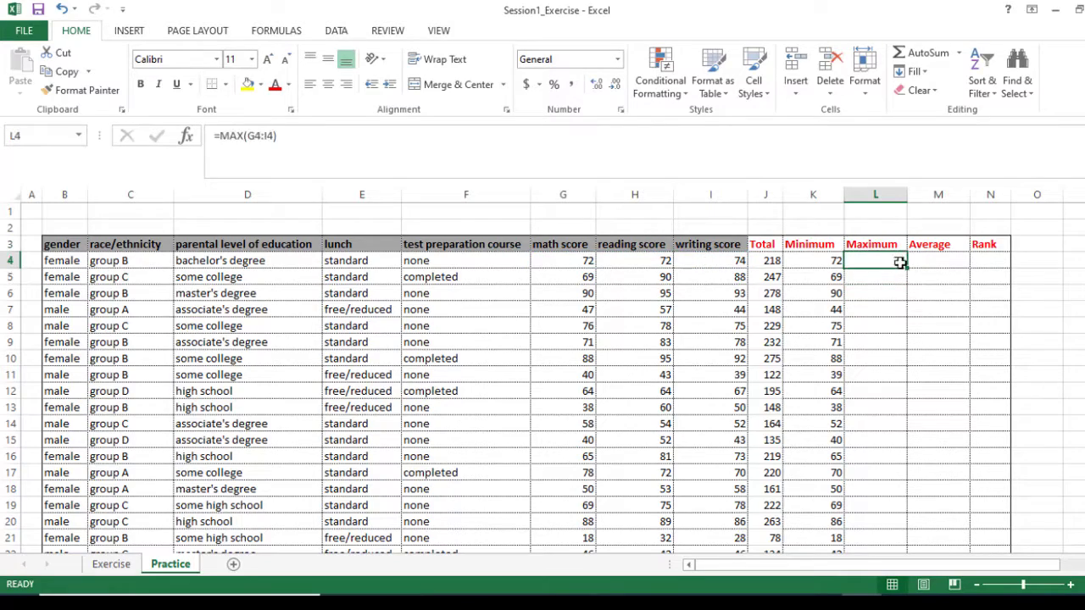
drag(905, 268, 905, 481)
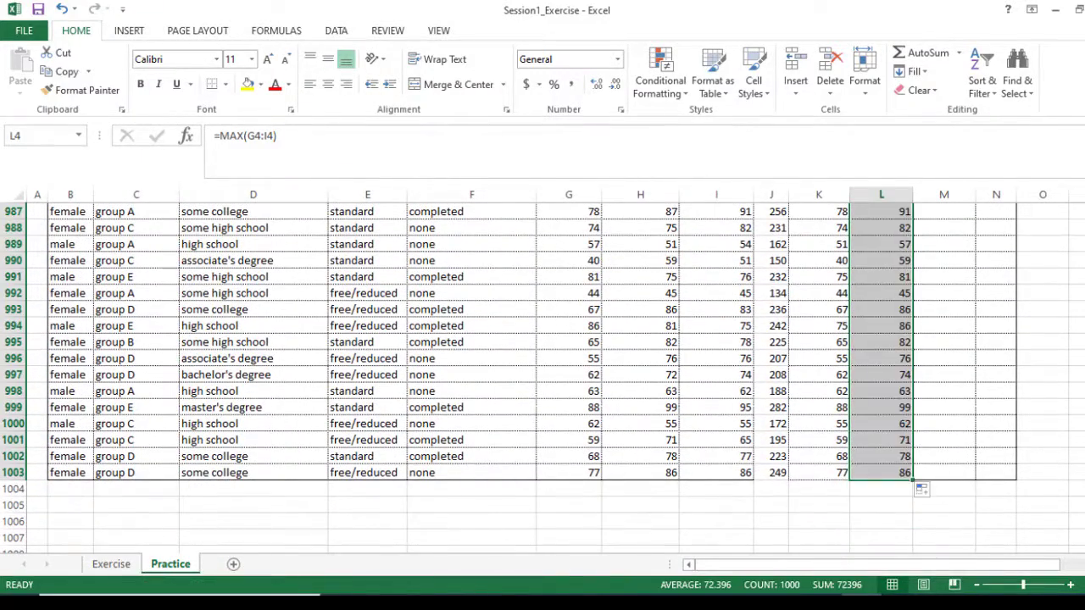
Enter =AVERAGE(G4:I4) in M4 to average the first student's three scores.
drag(1076, 534, 1081, 200)
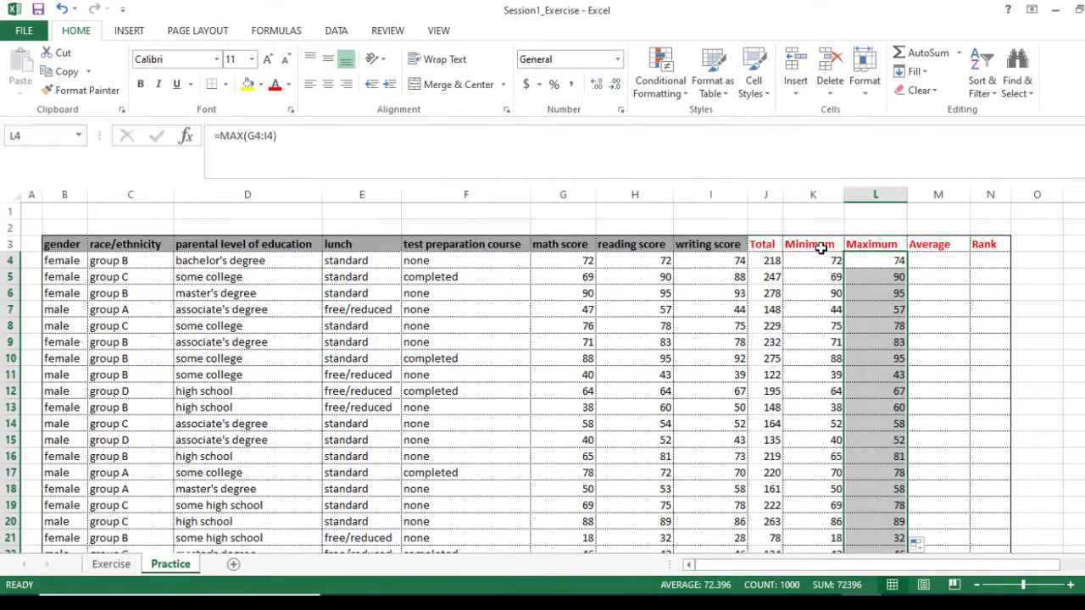
click(929, 261)
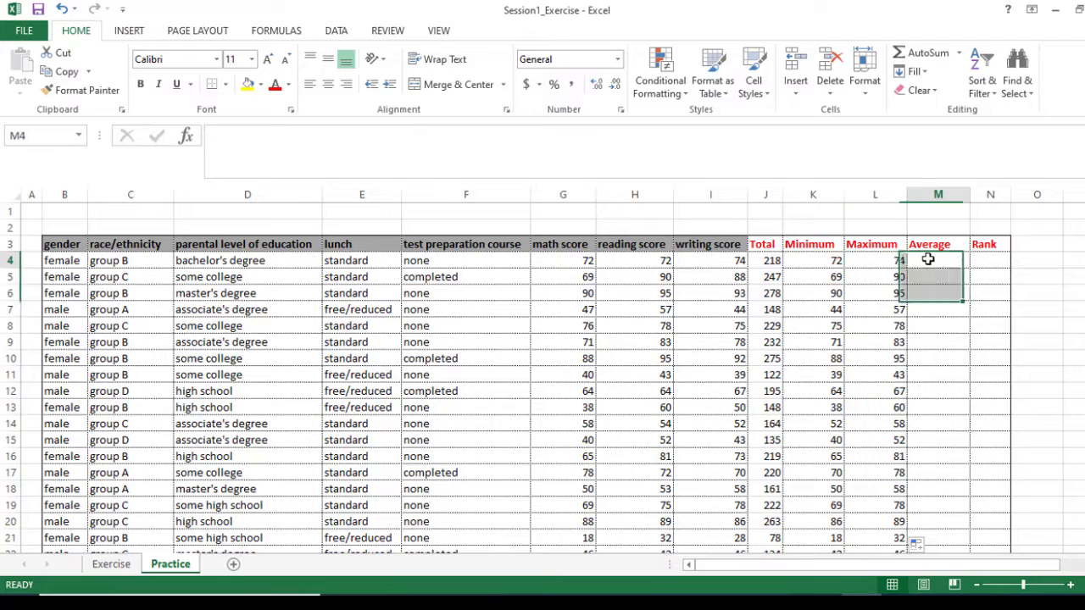
text(=avera)
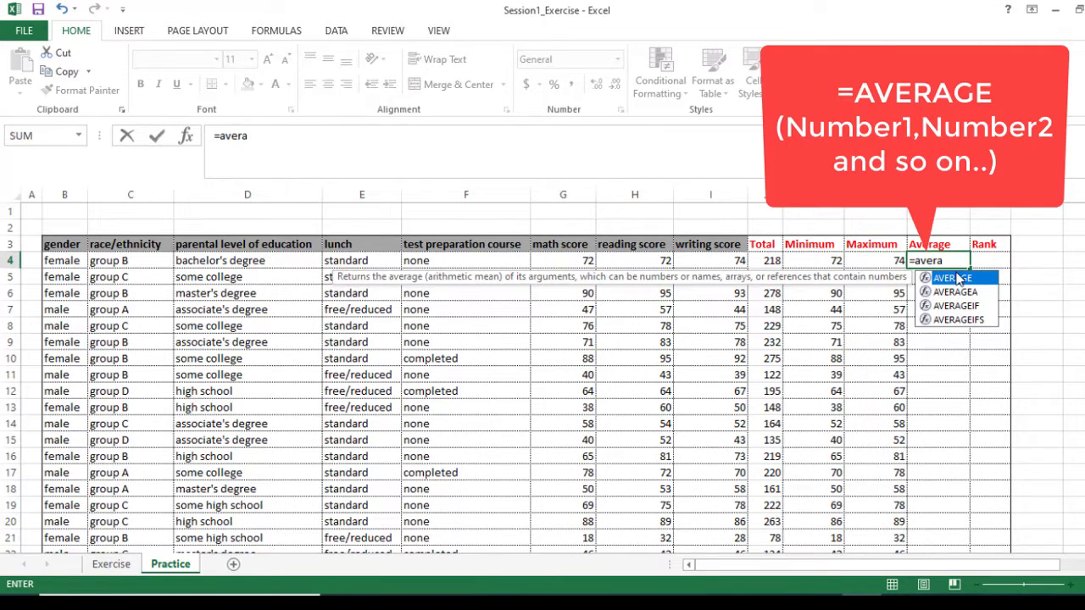
double_click(953, 278)
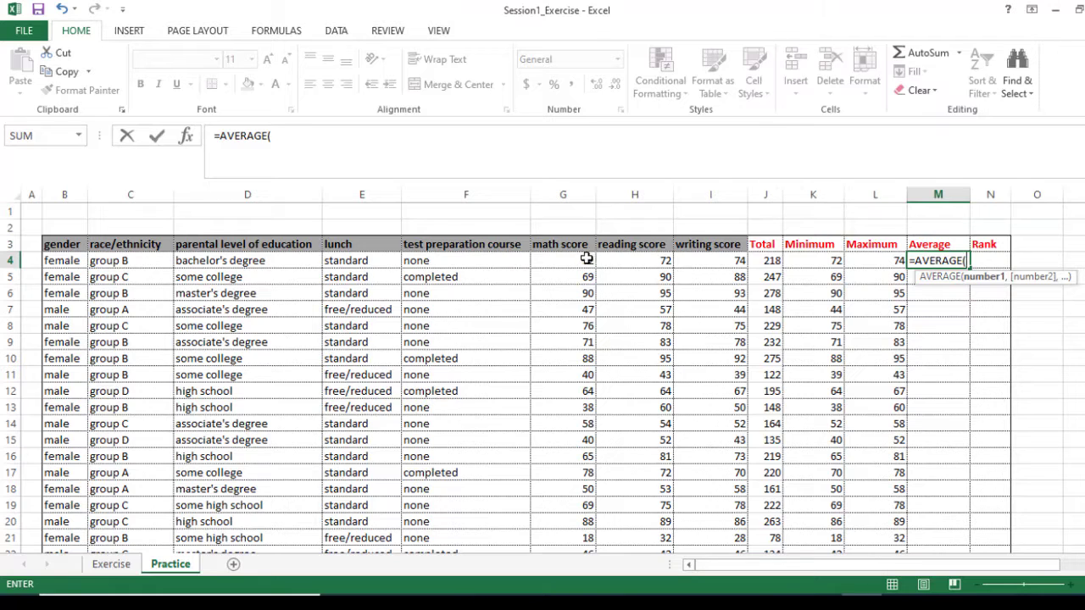
drag(586, 258, 711, 262)
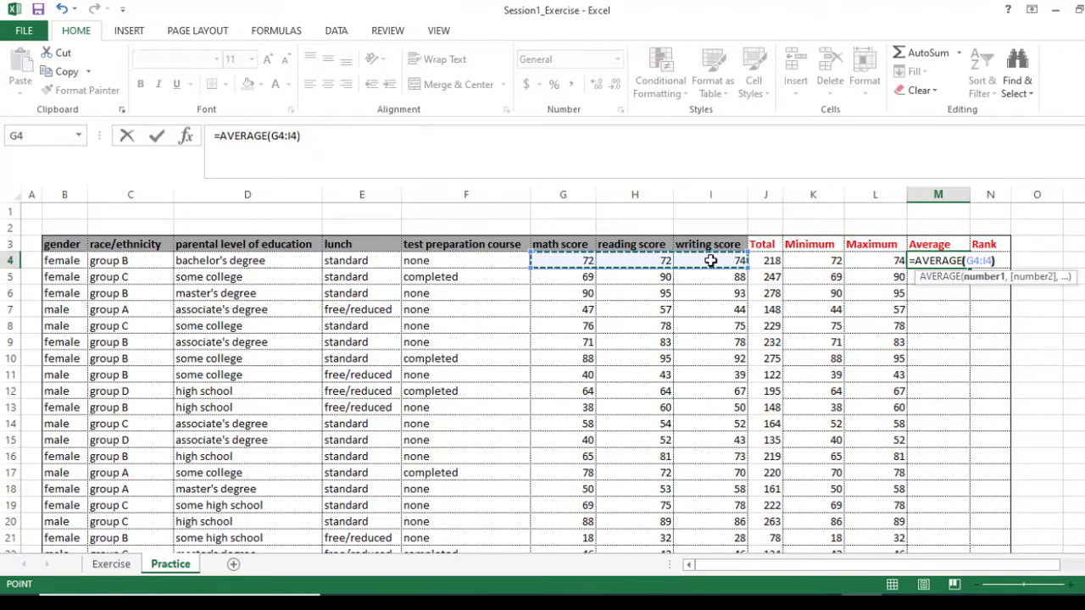
key(Return)
Apply the comma number style to M4 and fill it down the Average column to row 1003.
click(948, 261)
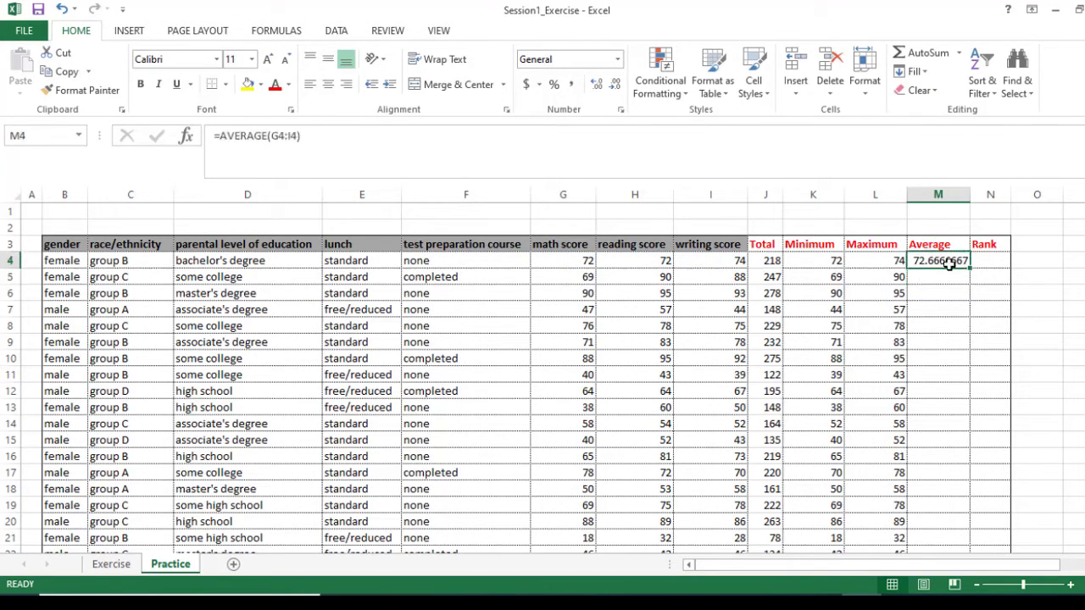
click(571, 86)
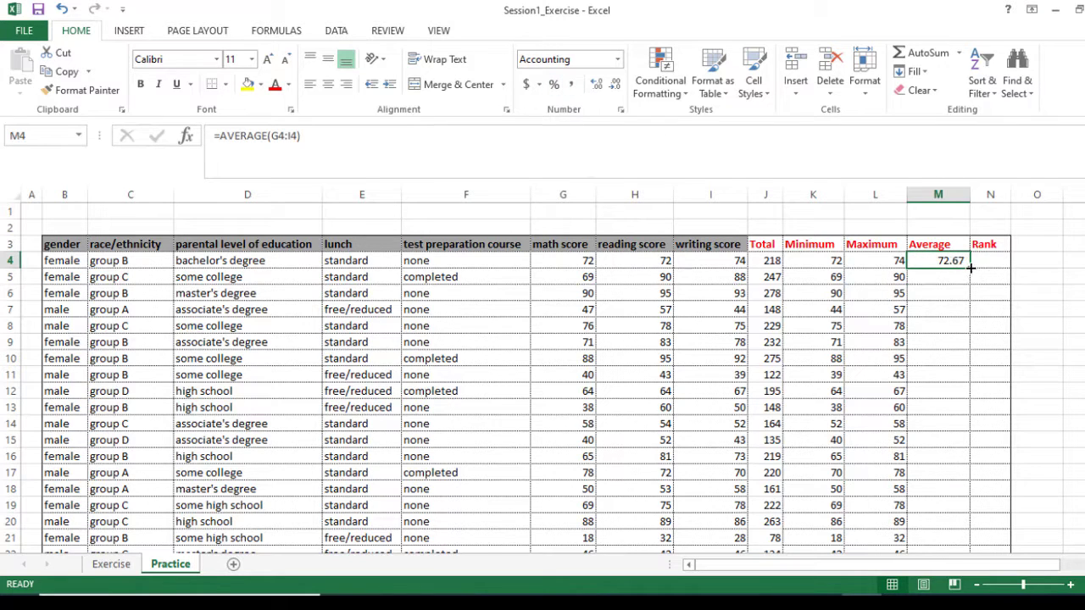
drag(970, 268, 971, 529)
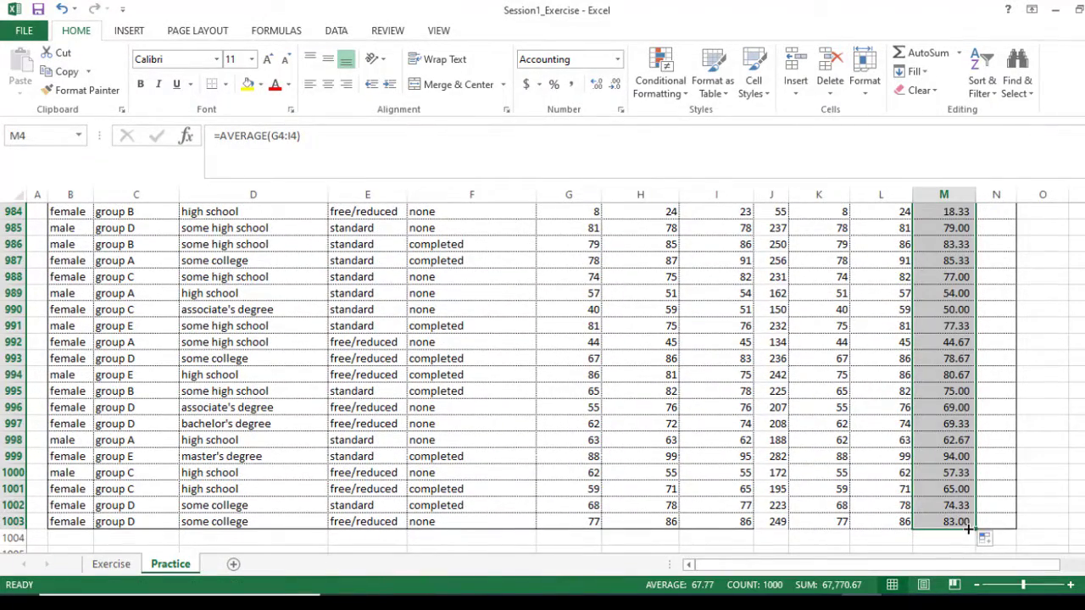
Enter =RANK(M4,$M$4:$M$1003) in N4 to rank the first student's average among all students.
drag(1084, 536, 1084, 206)
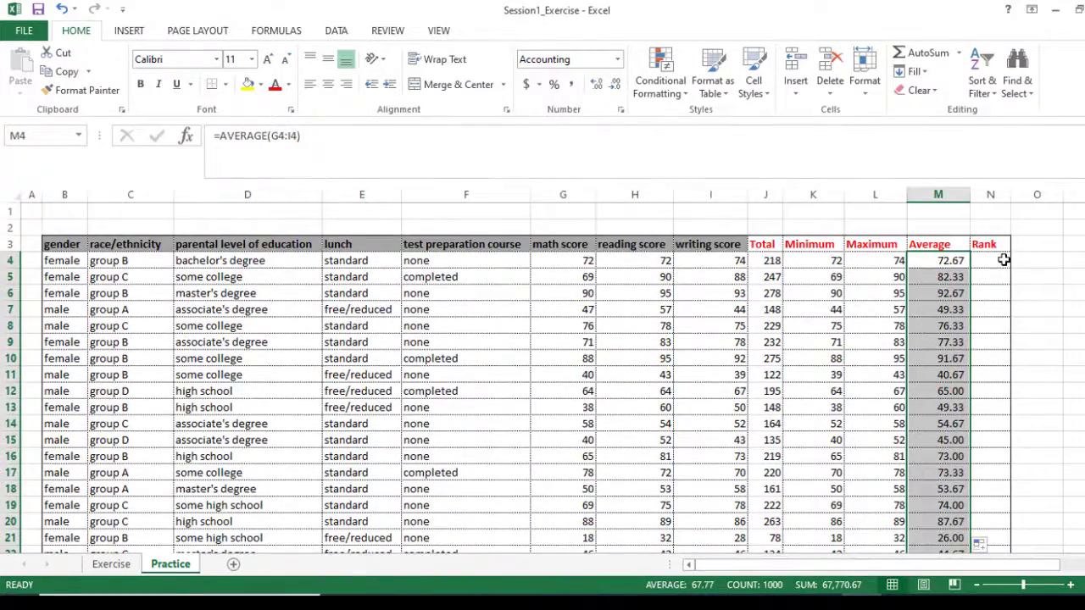
click(1001, 260)
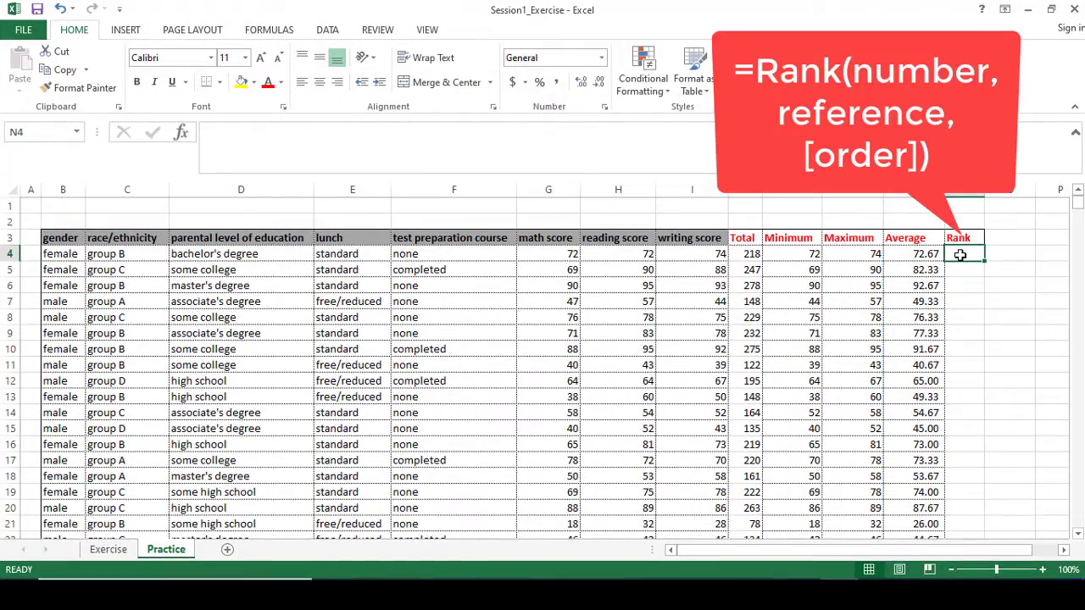
text(=rank)
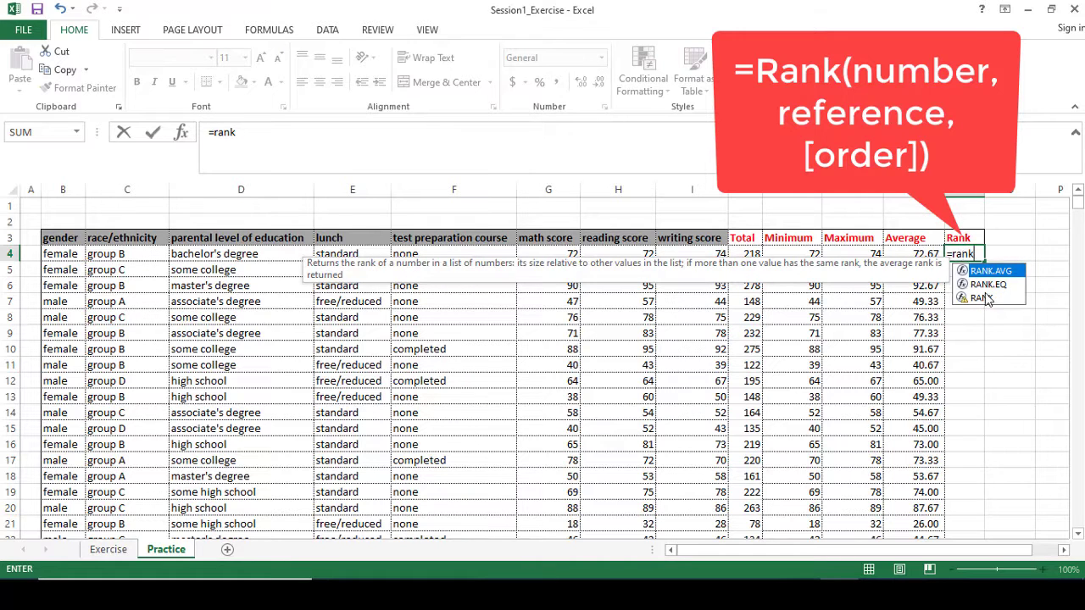
double_click(987, 298)
text(,)
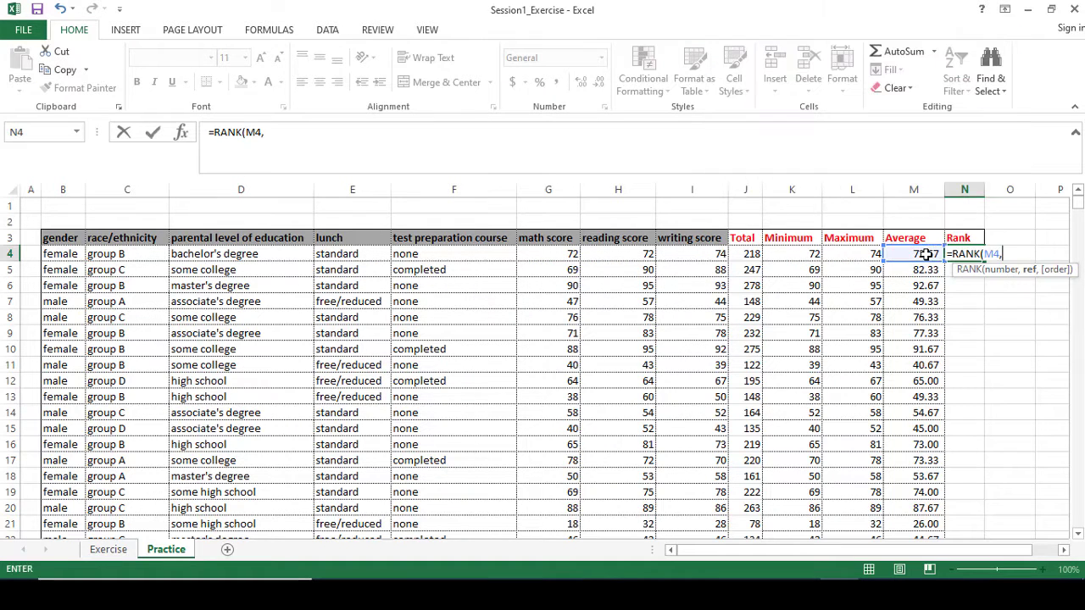
drag(926, 322, 939, 484)
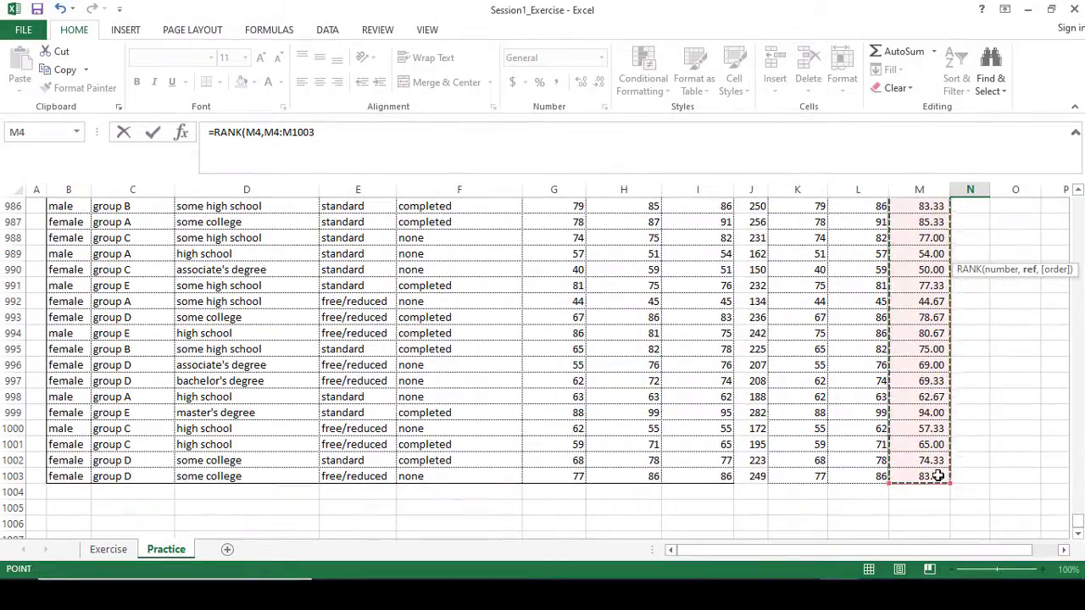
key(F4)
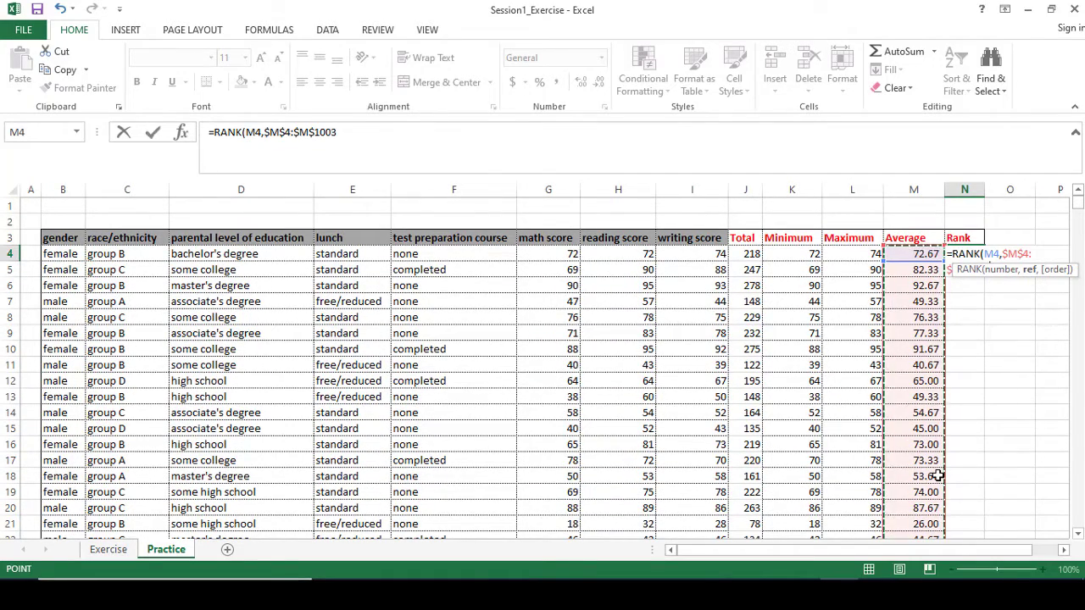
text())
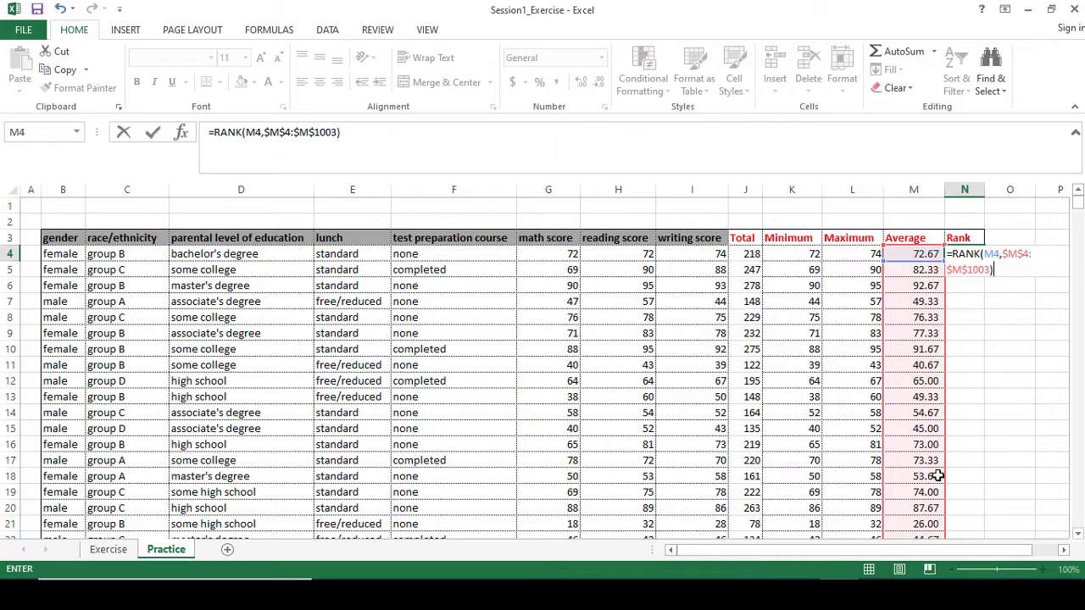
key(Return)
click(969, 254)
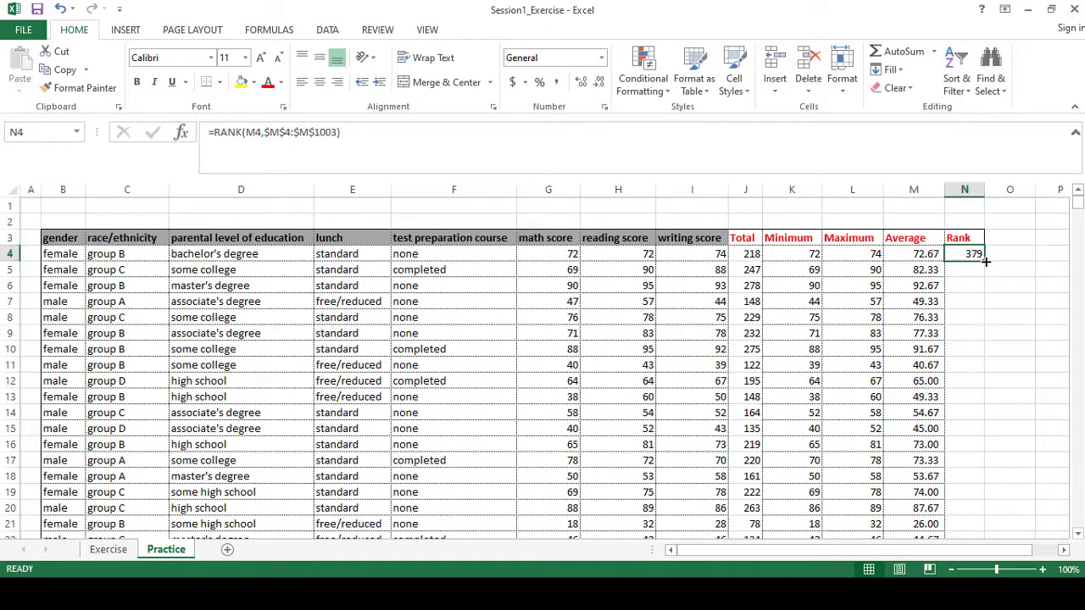
Fill the rank formula in N4 down the Rank column to row 1003.
drag(998, 534, 976, 448)
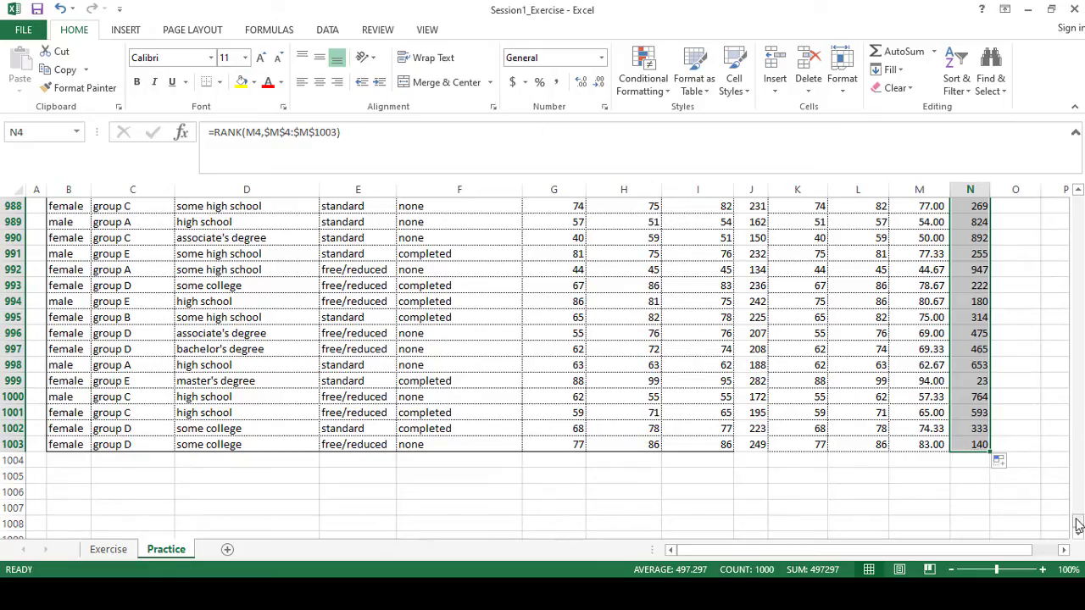
drag(1079, 526, 1030, 197)
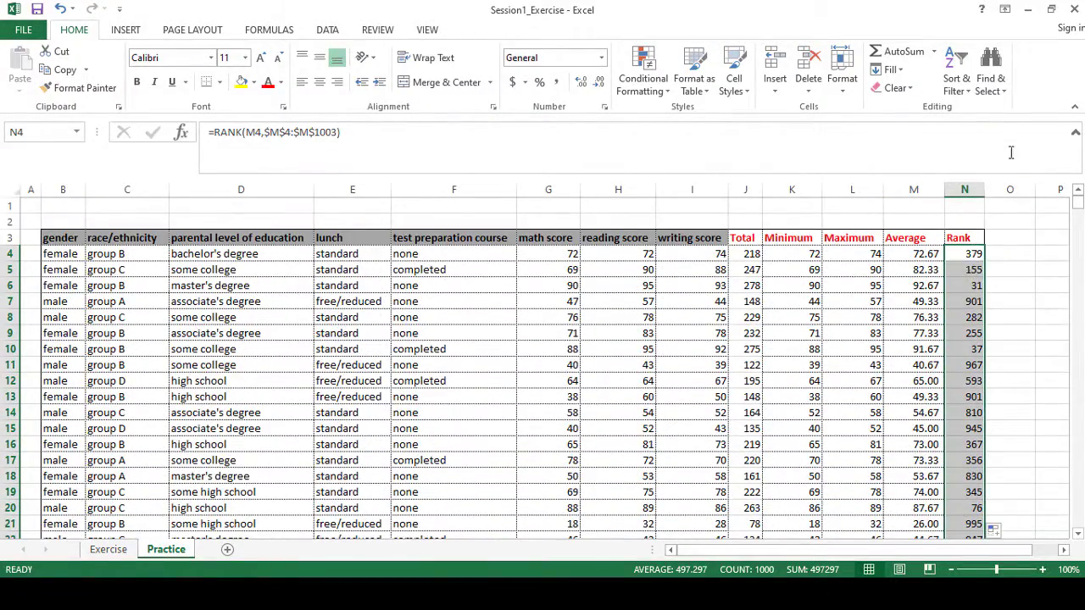
Sort the student table by Rank from smallest to largest, expanding the selection to the adjacent columns.
click(990, 76)
click(958, 81)
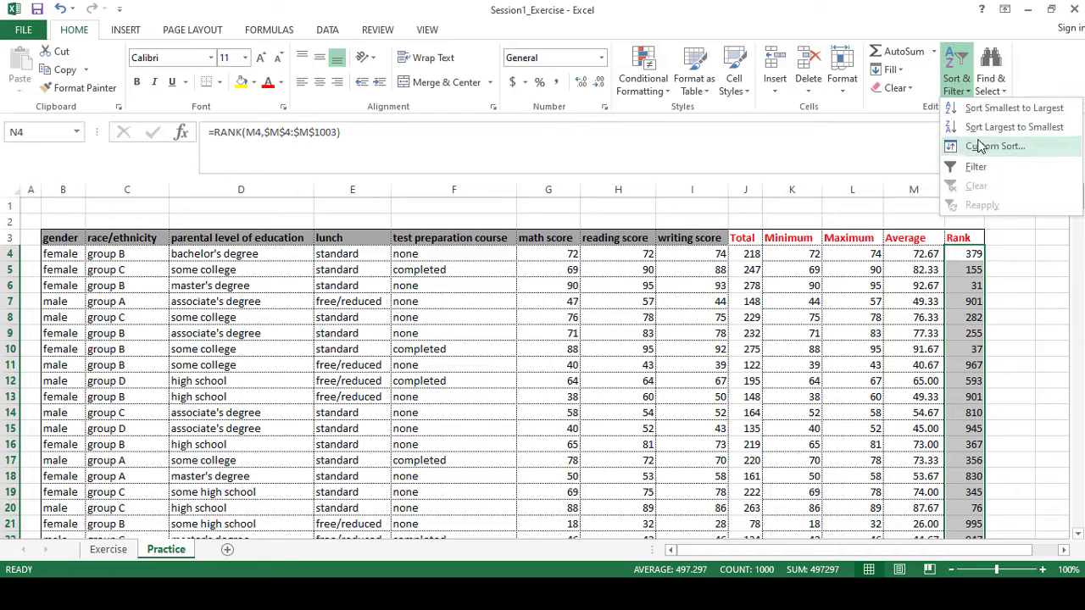
click(984, 109)
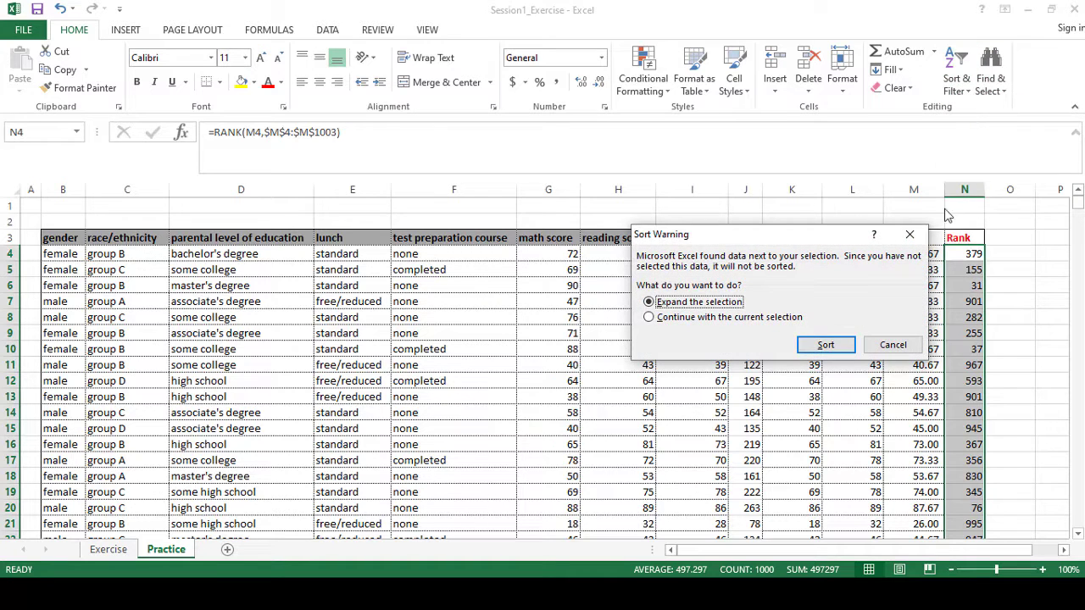
click(824, 346)
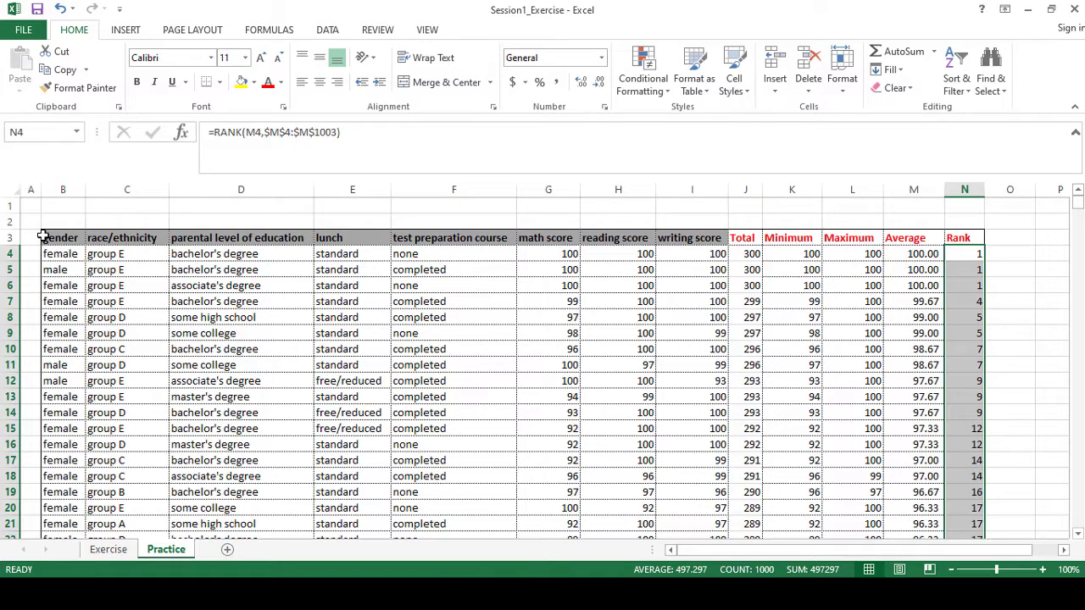
Change the font of the whole table, B3:N1003, to Arial.
drag(40, 237, 174, 381)
click(32, 446)
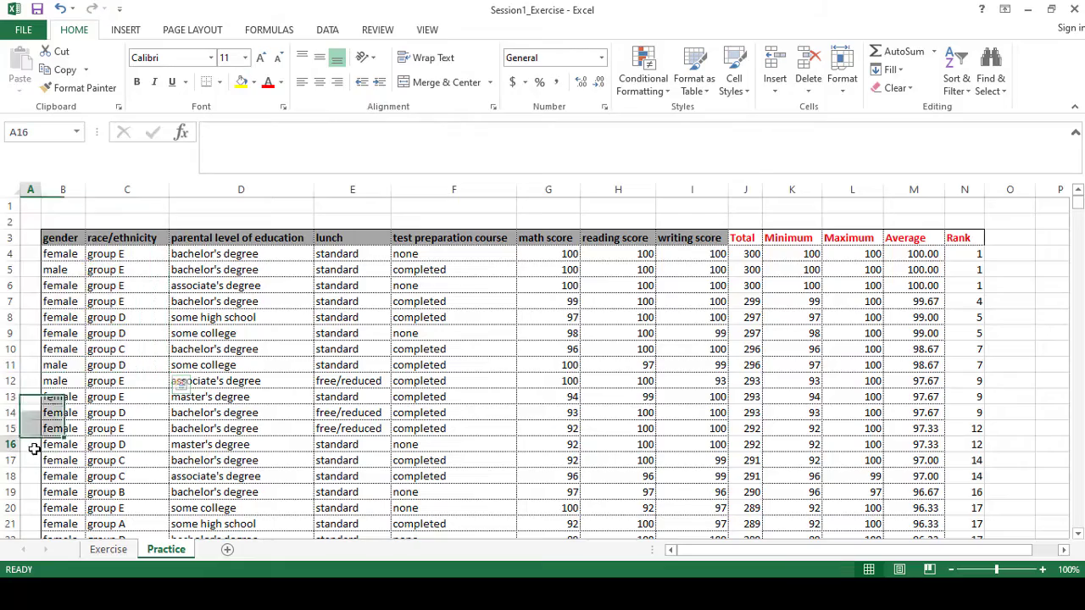
drag(43, 235, 967, 417)
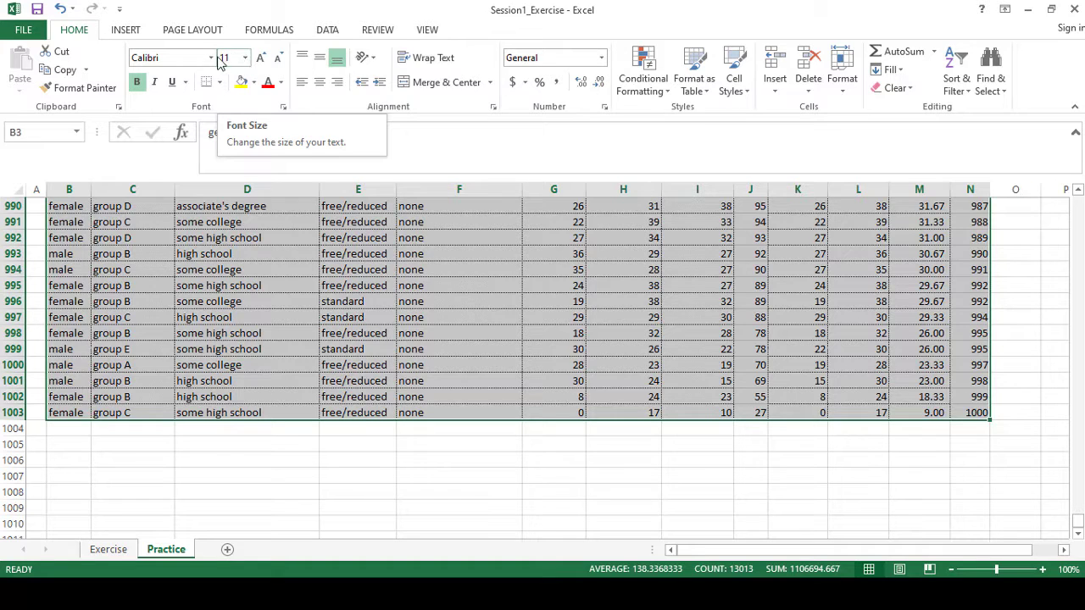
click(173, 57)
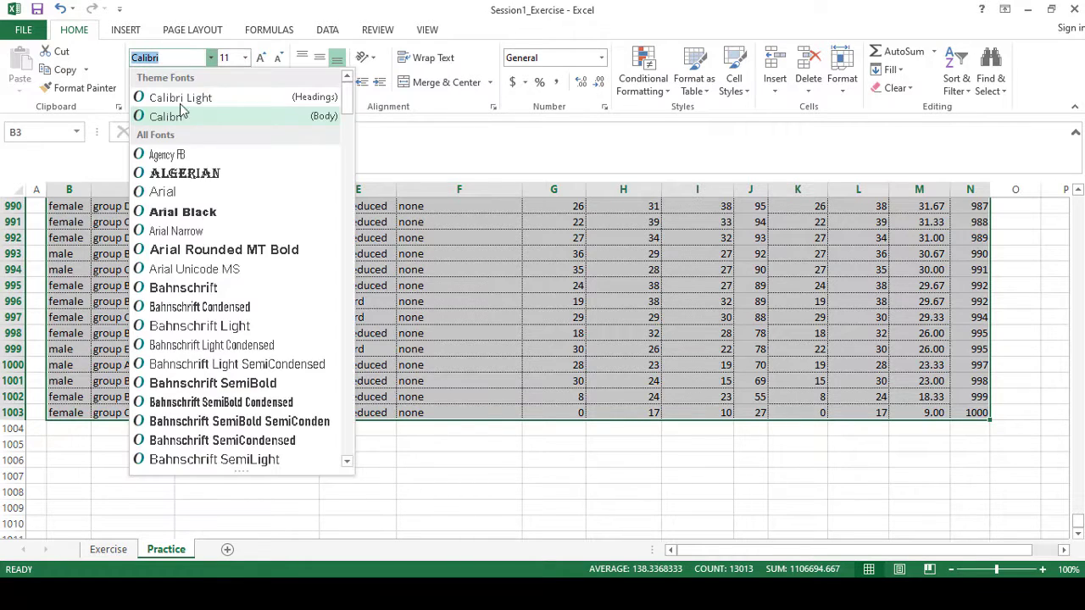
click(170, 181)
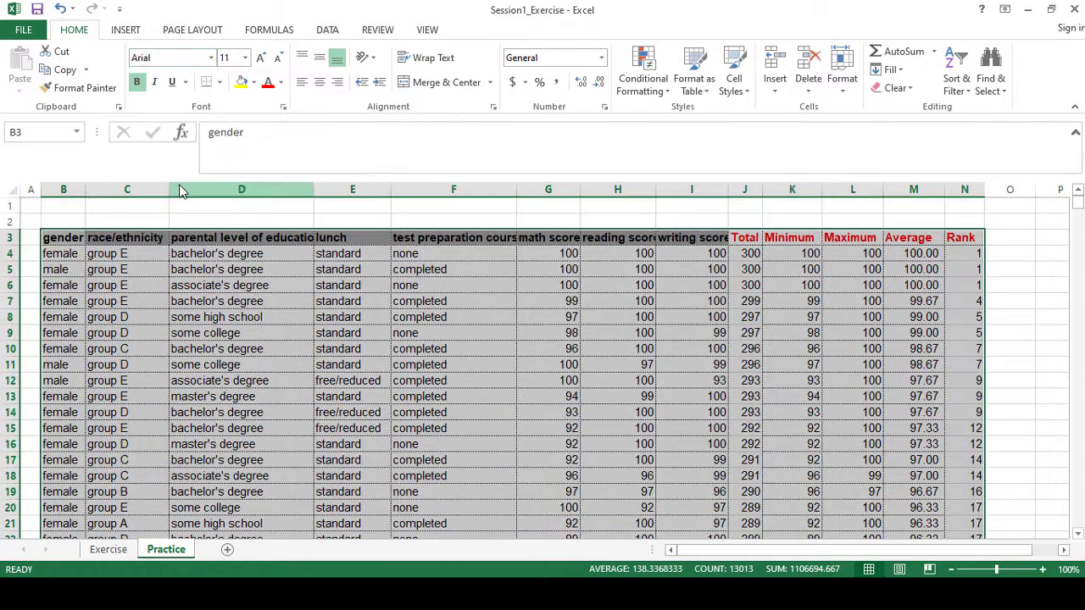
click(507, 220)
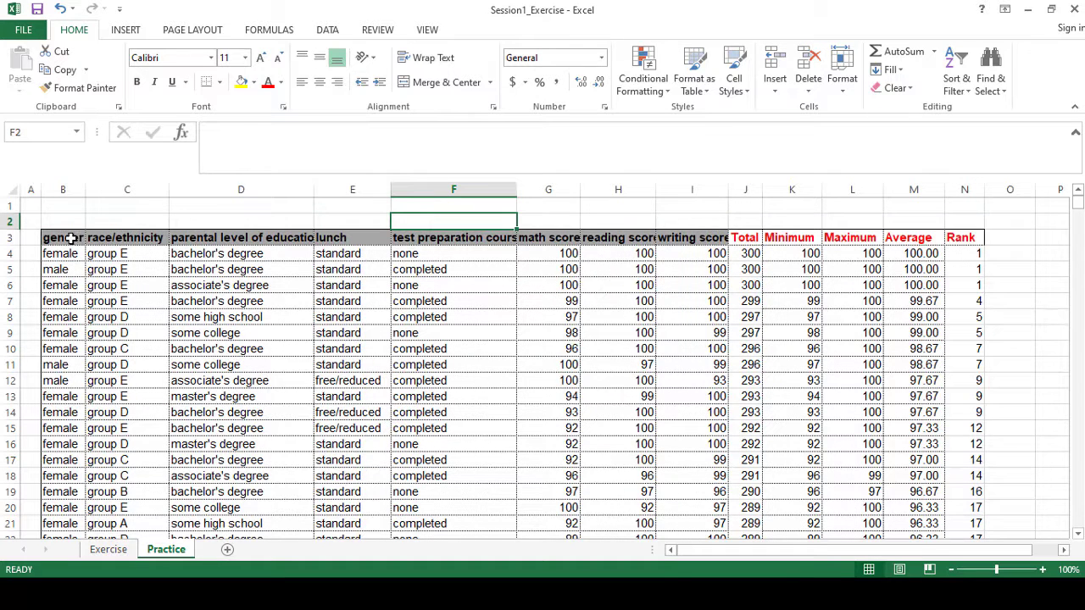
drag(71, 238, 964, 236)
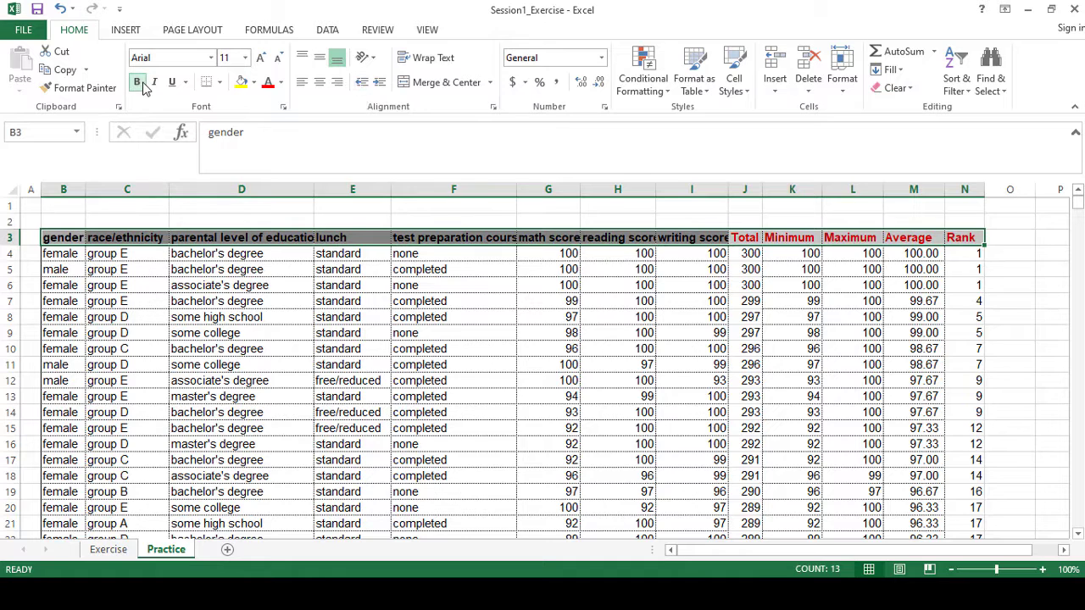
click(548, 221)
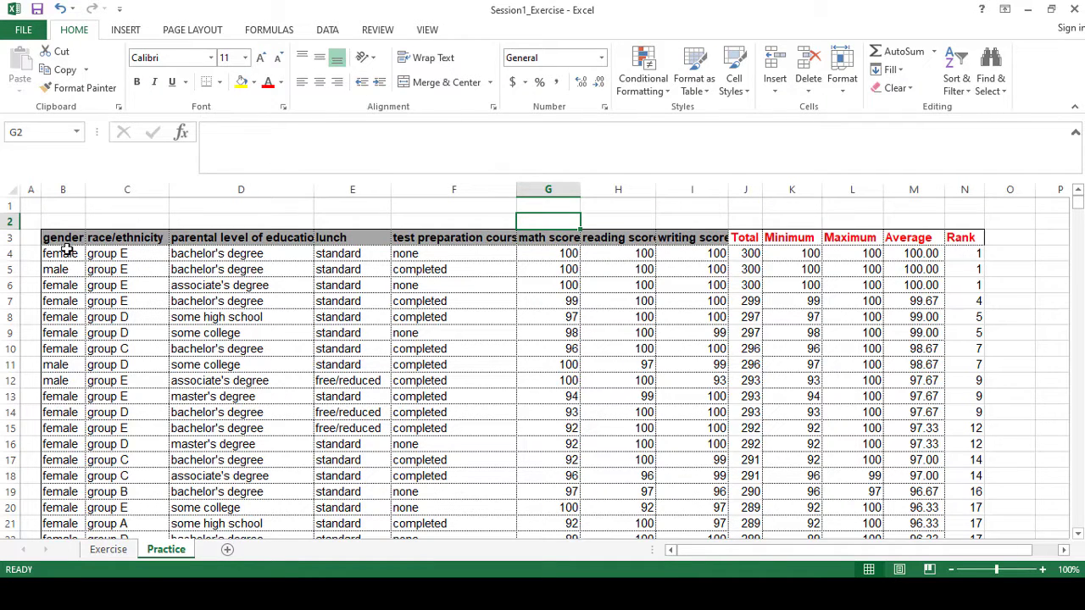
Apply all borders to the table B3:N1003 and centre its contents horizontally and vertically.
drag(56, 238, 975, 445)
click(219, 82)
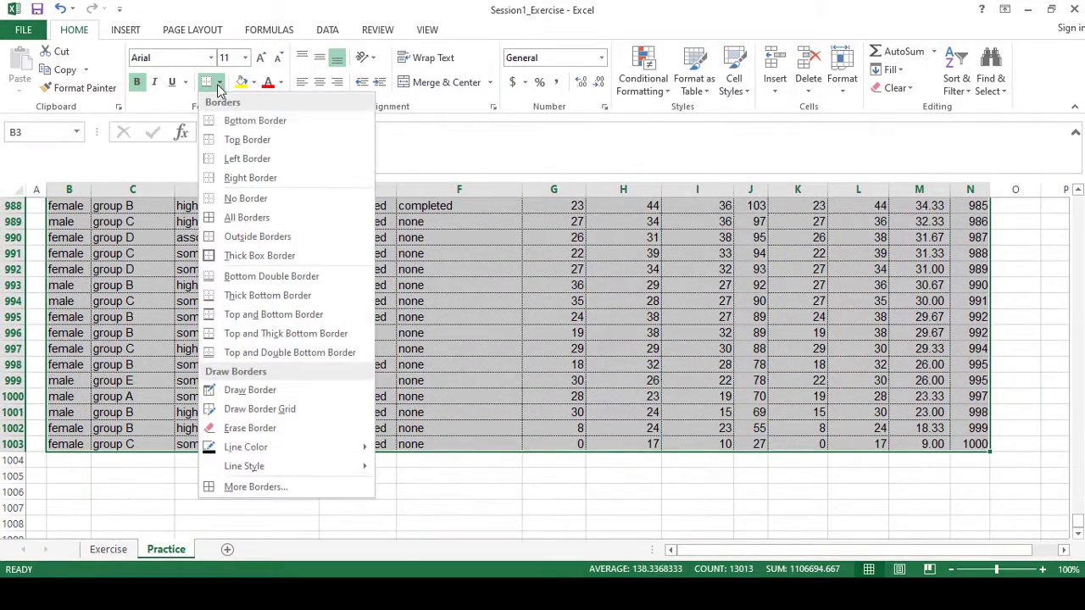
click(248, 218)
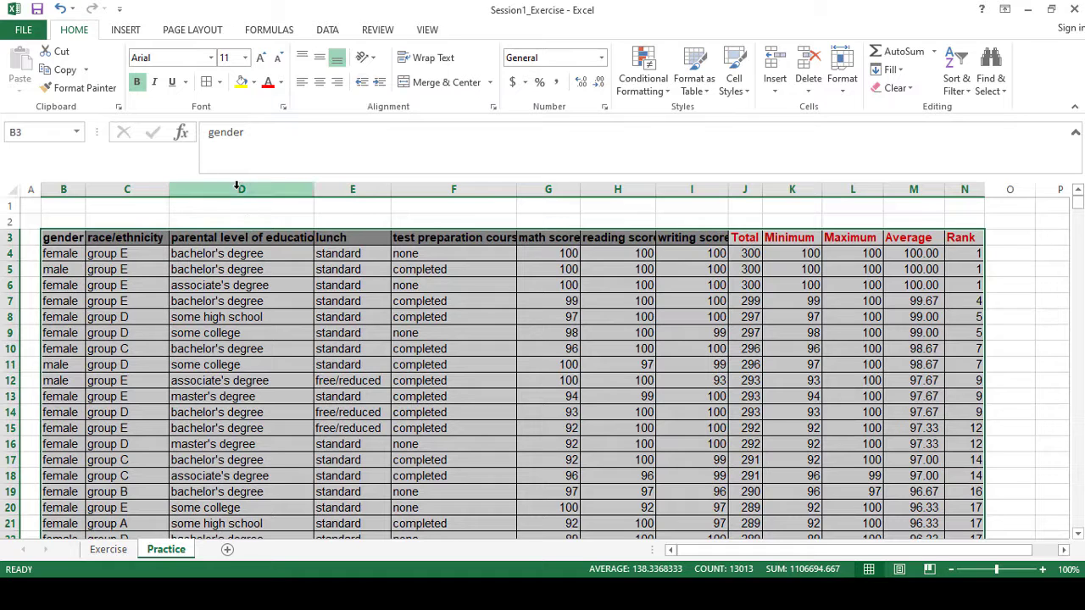
click(320, 83)
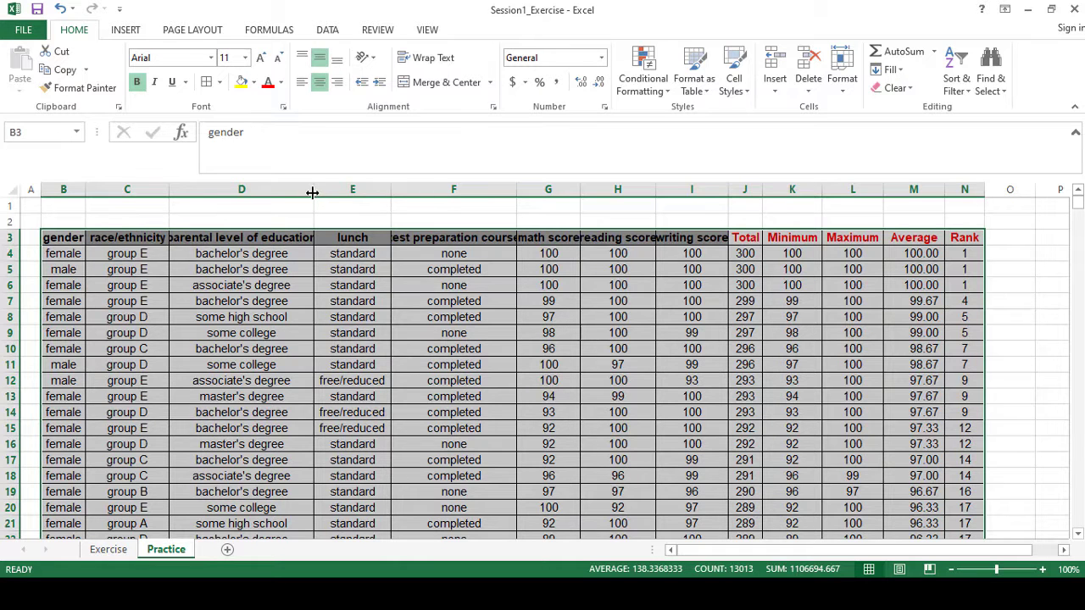
Widen columns D and F until the parental level of education and test preparation course headings fit.
drag(312, 192, 326, 193)
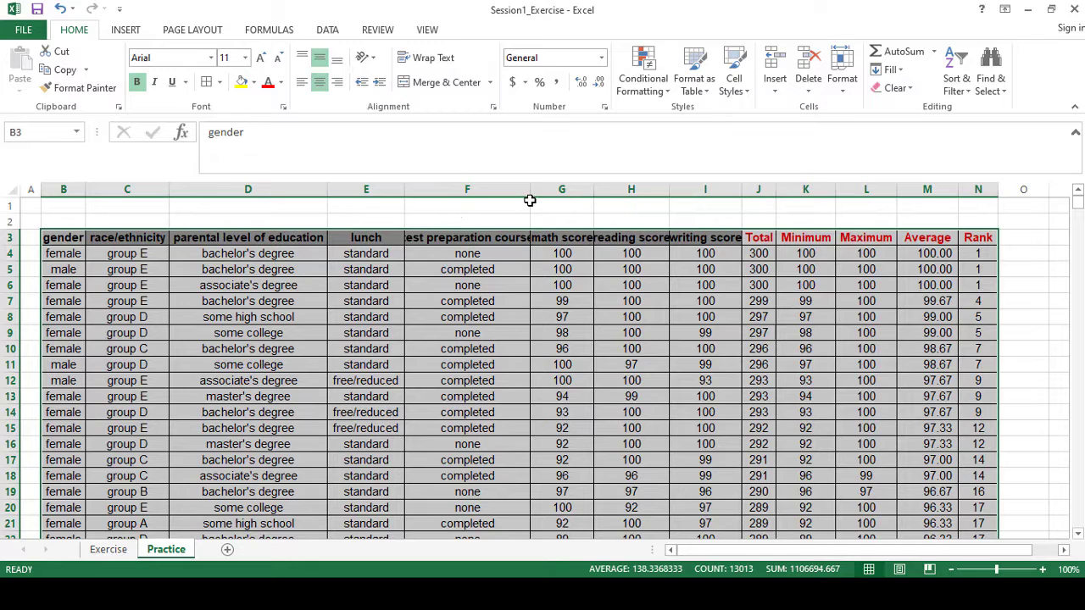
drag(530, 200, 546, 190)
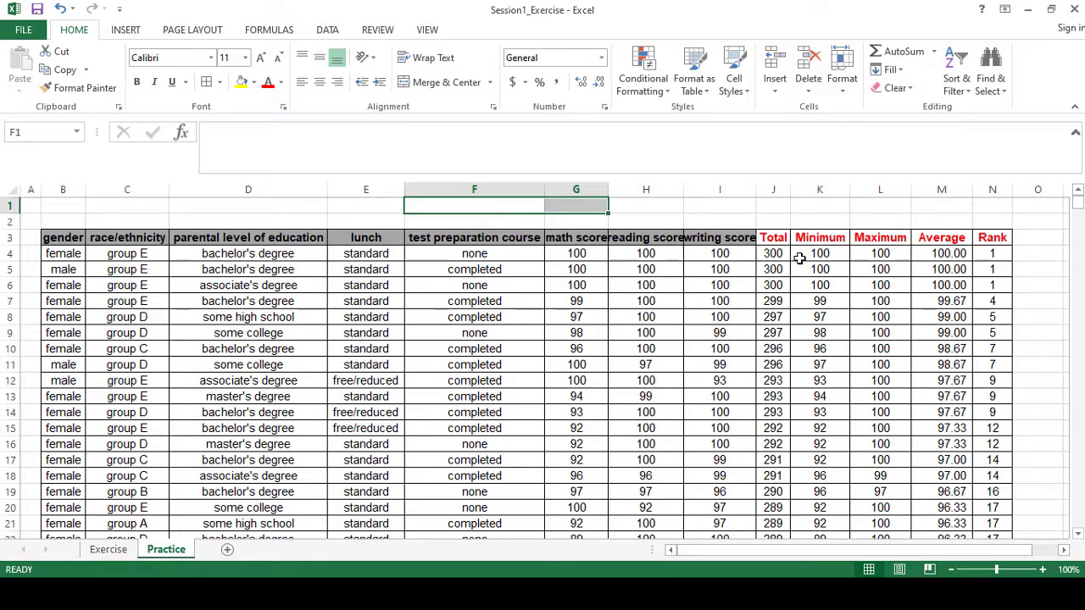
Fill the Total column, J3:J1003, with Blue-Gray, Text 2, Lighter 80%.
click(772, 241)
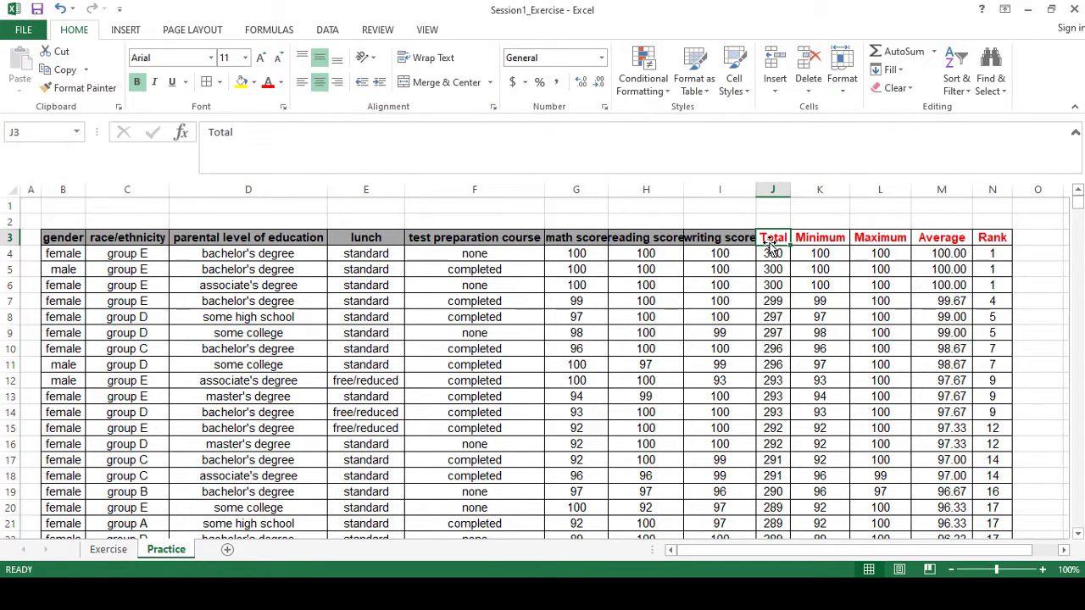
mouse_move(776, 240)
mouse_down()
mouse_move(778, 524)
mouse_move(800, 325)
mouse_move(761, 189)
mouse_move(766, 145)
mouse_move(782, 221)
mouse_up()
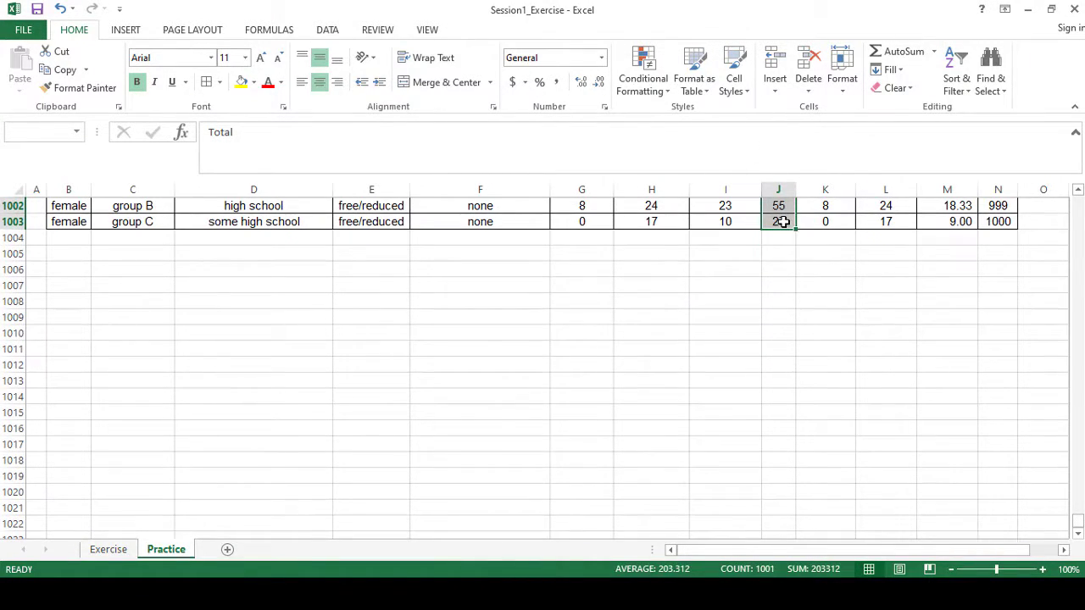
click(253, 82)
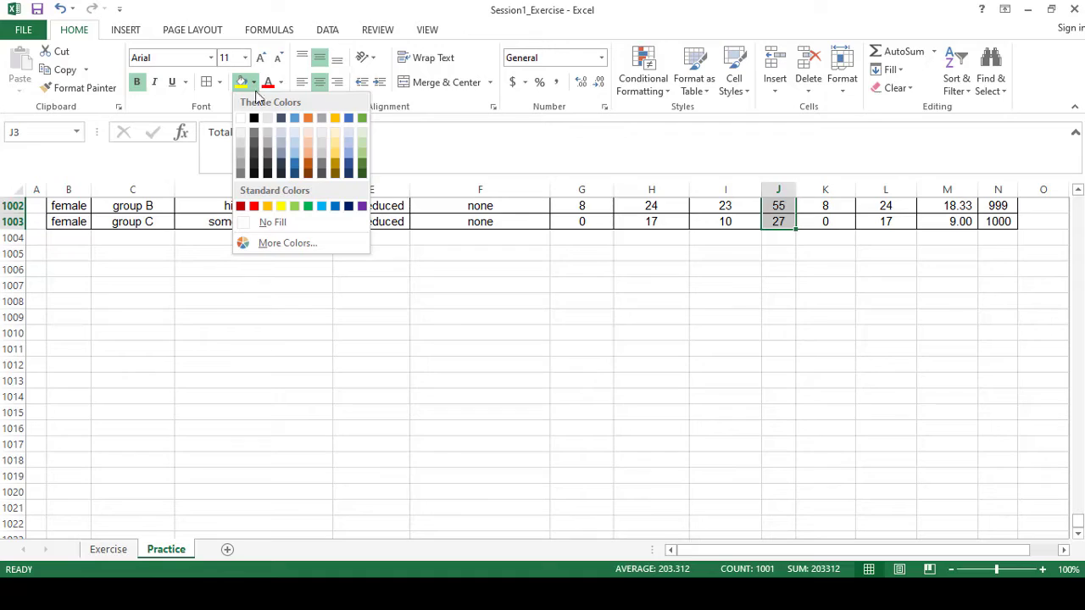
click(281, 133)
Fill the Minimum column, K3:K1003, with the dark blue-gray theme colour.
drag(820, 239, 841, 508)
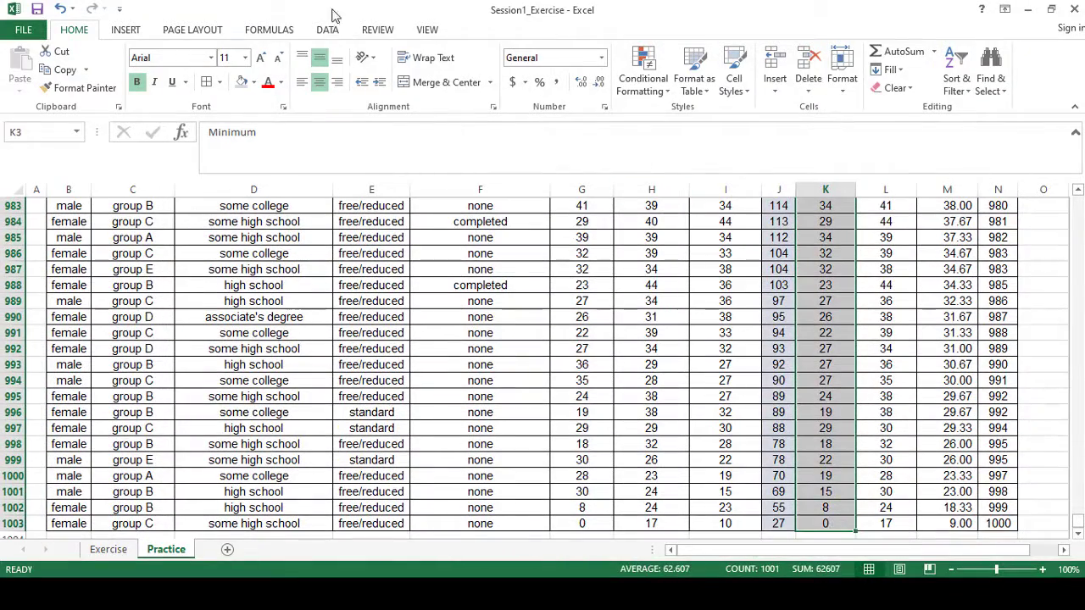
click(254, 82)
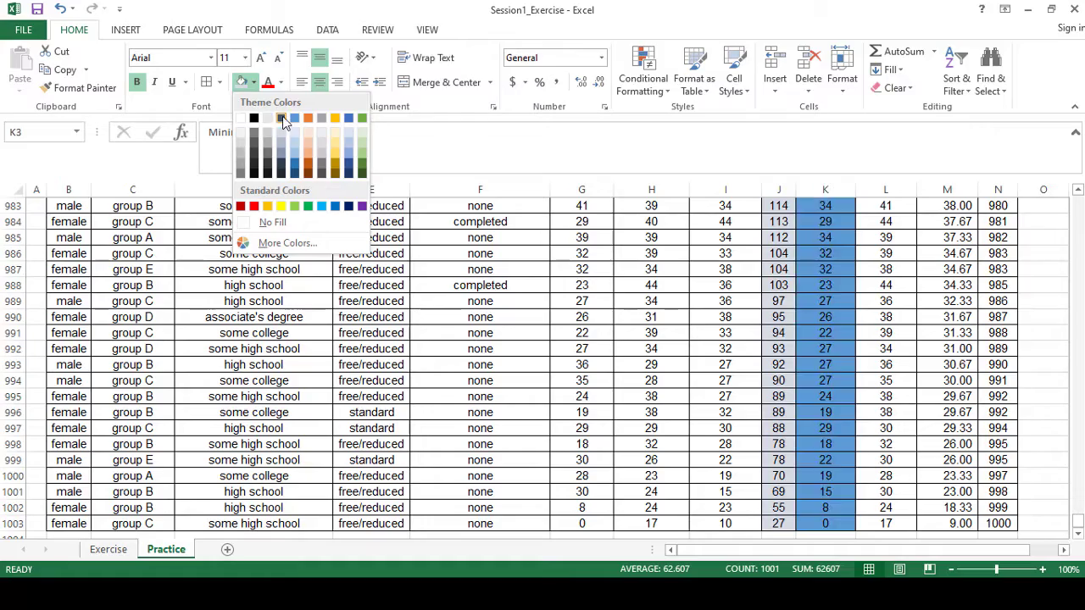
click(282, 119)
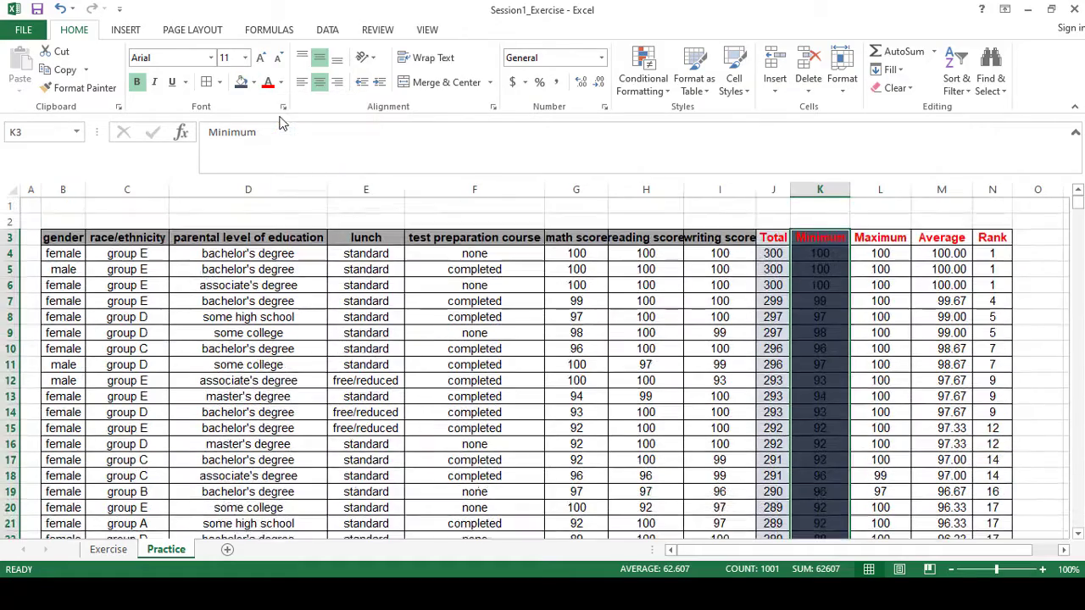
Fill the Maximum column, L3:L1003, with the medium blue theme colour.
drag(869, 237, 880, 512)
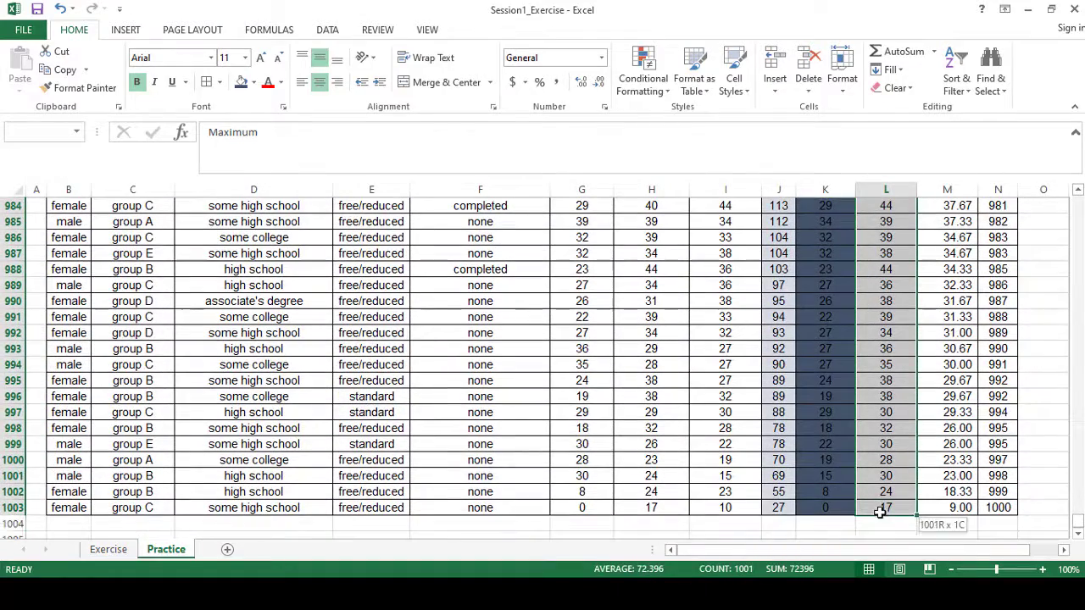
click(252, 83)
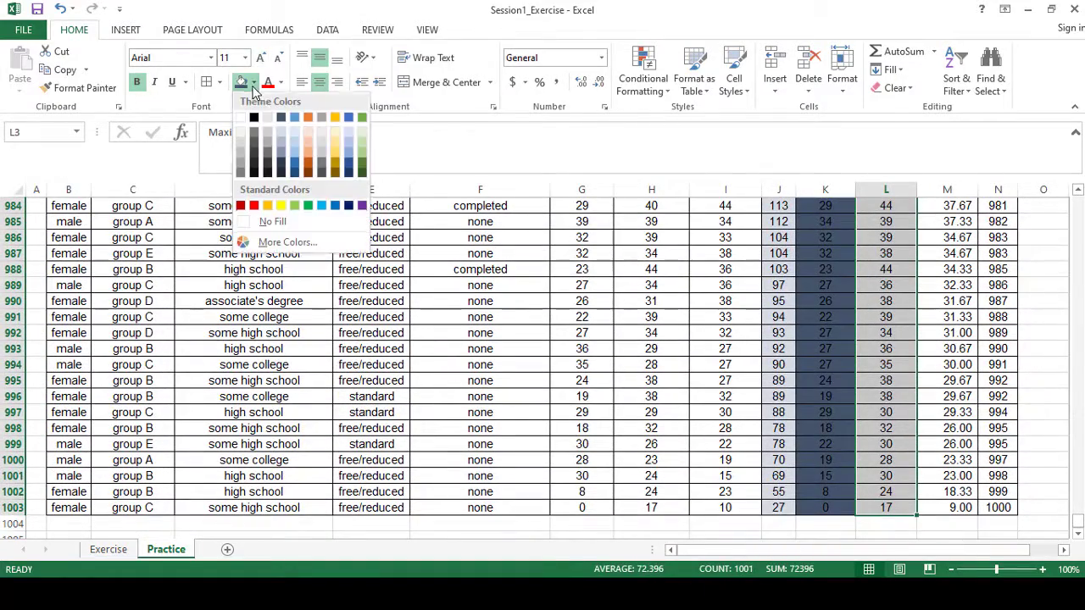
click(295, 119)
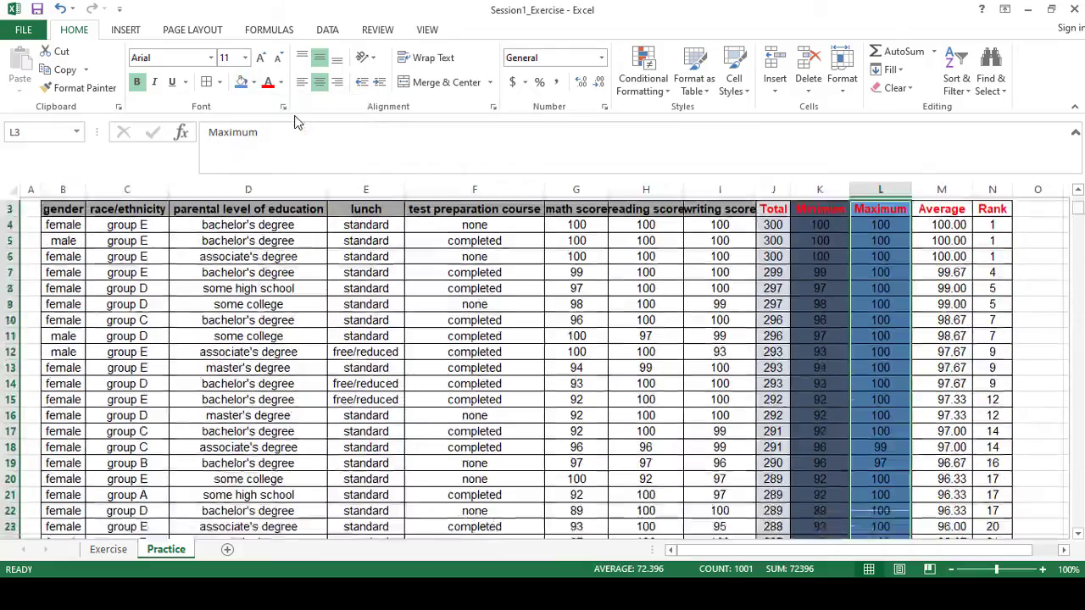
Fill the Average column, M3:M1003, with the lightest gold theme shade.
drag(952, 464, 942, 388)
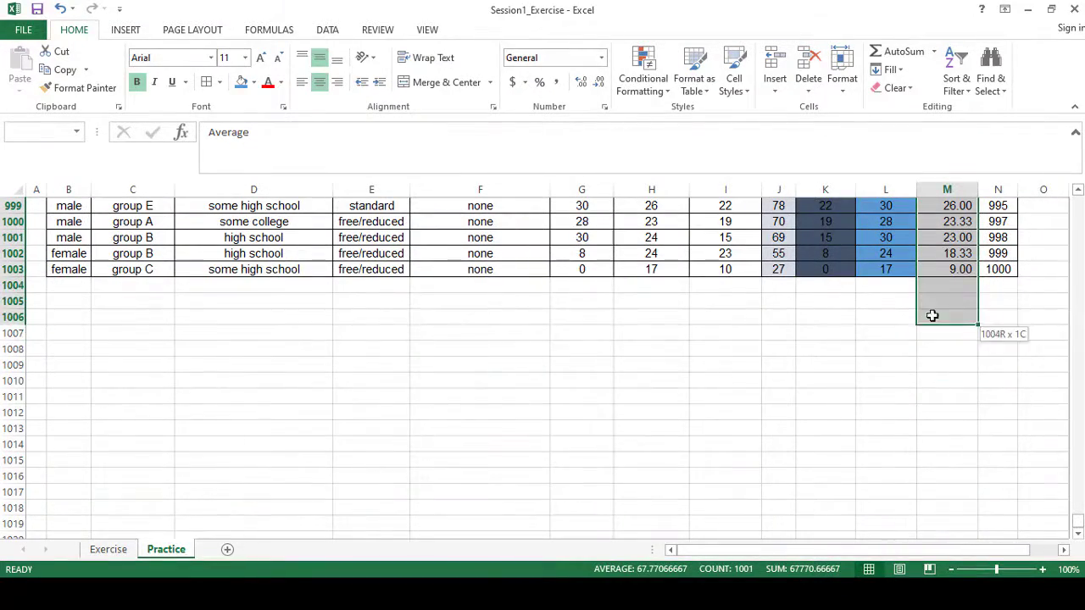
click(255, 82)
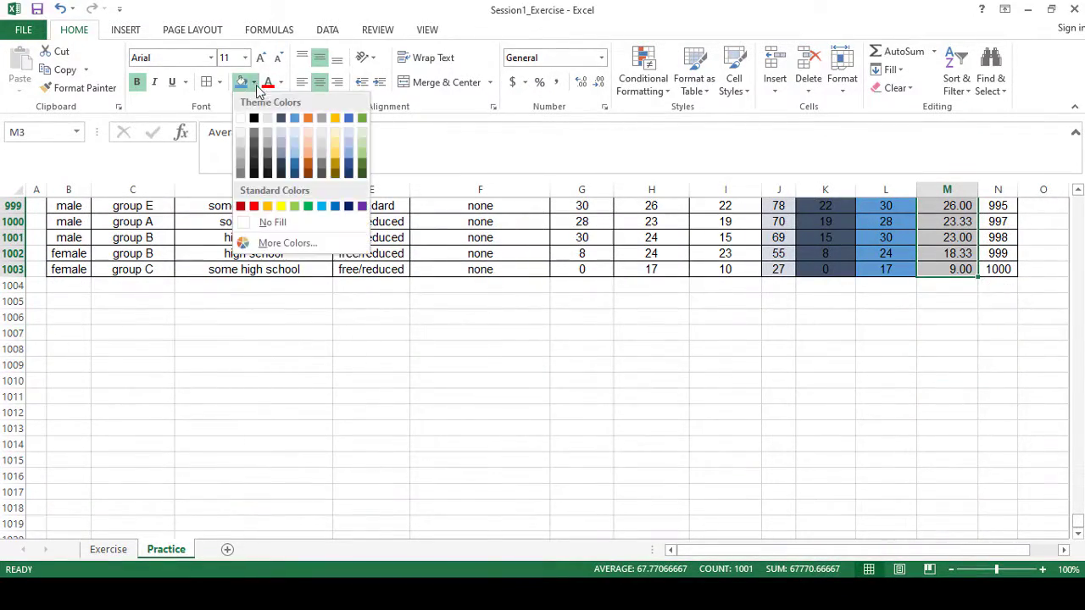
click(335, 138)
key(ctrl+BackSpace)
Fill the Rank column, N3:N1003, with Green, Accent 6 and deselect it.
drag(992, 243, 988, 472)
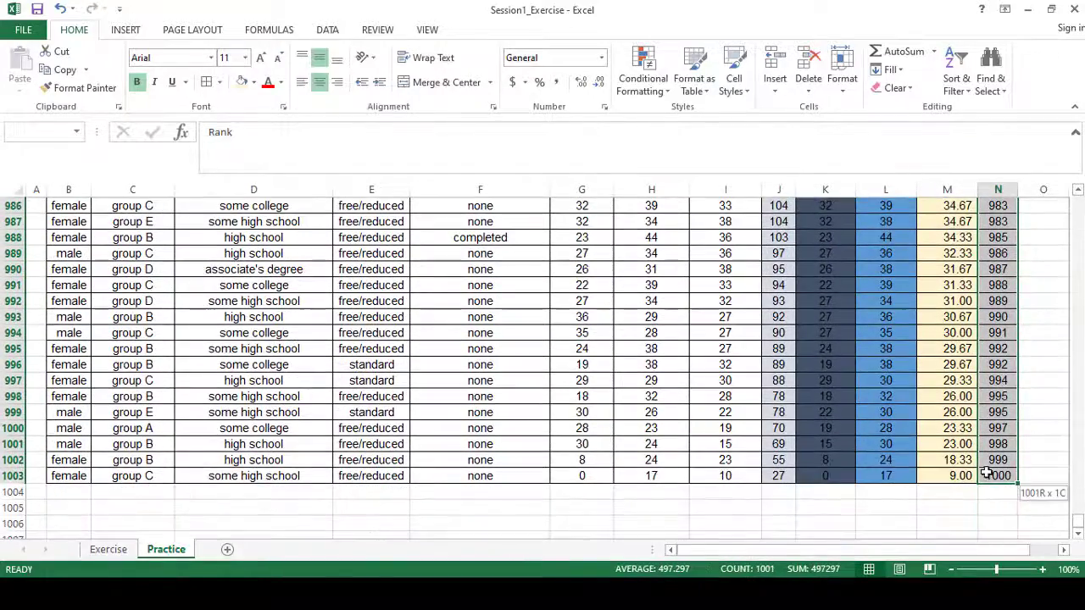
click(253, 82)
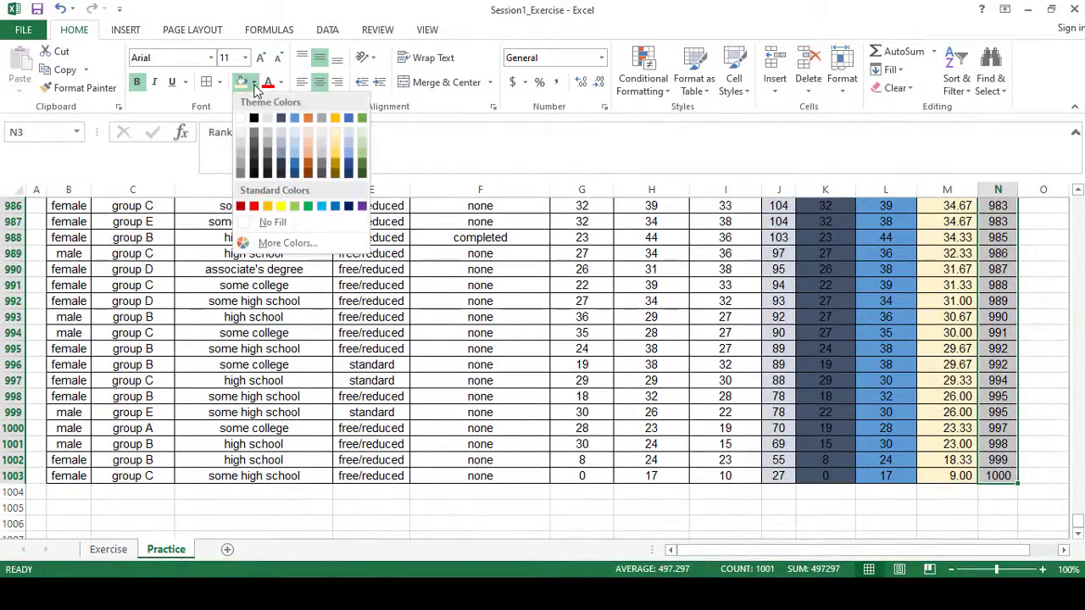
click(362, 118)
click(1044, 342)
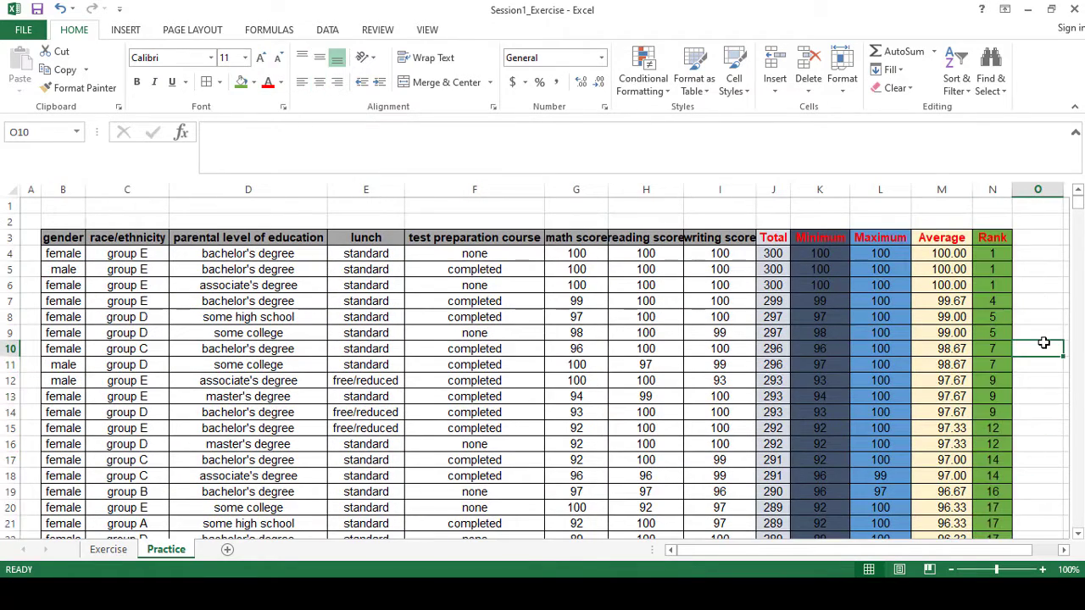